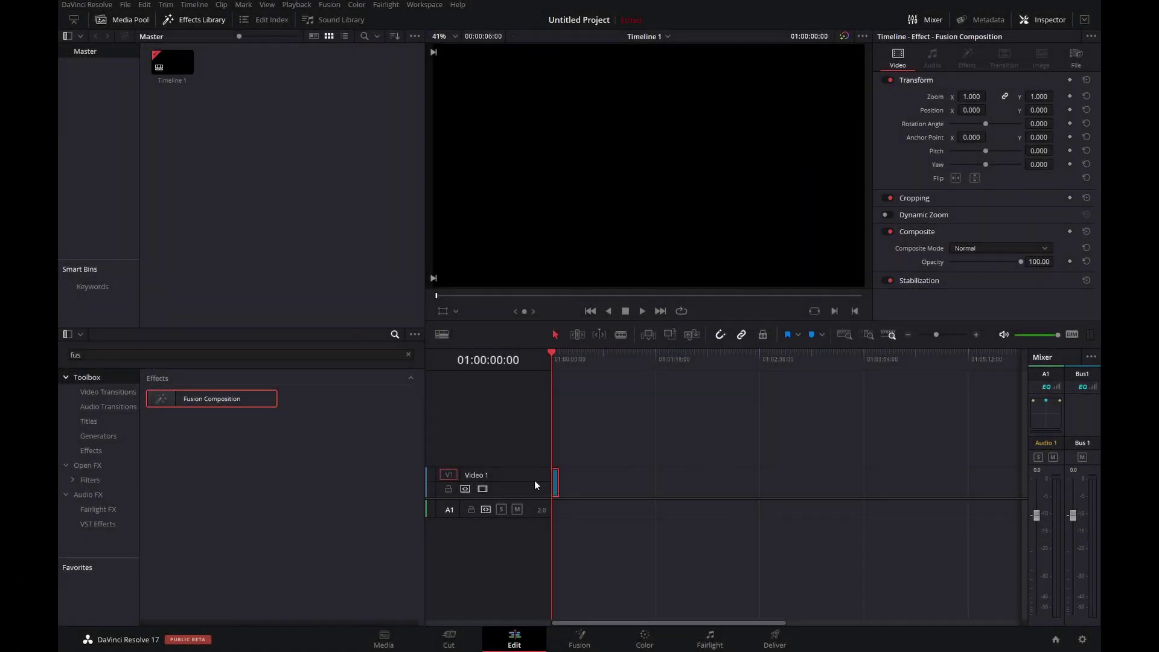
Set the Fusion Composition clip's duration to 3000, making it 30 seconds long
{"action": "key", "text": "ctrl+d"}
{"action": "type", "text": "30:00"}
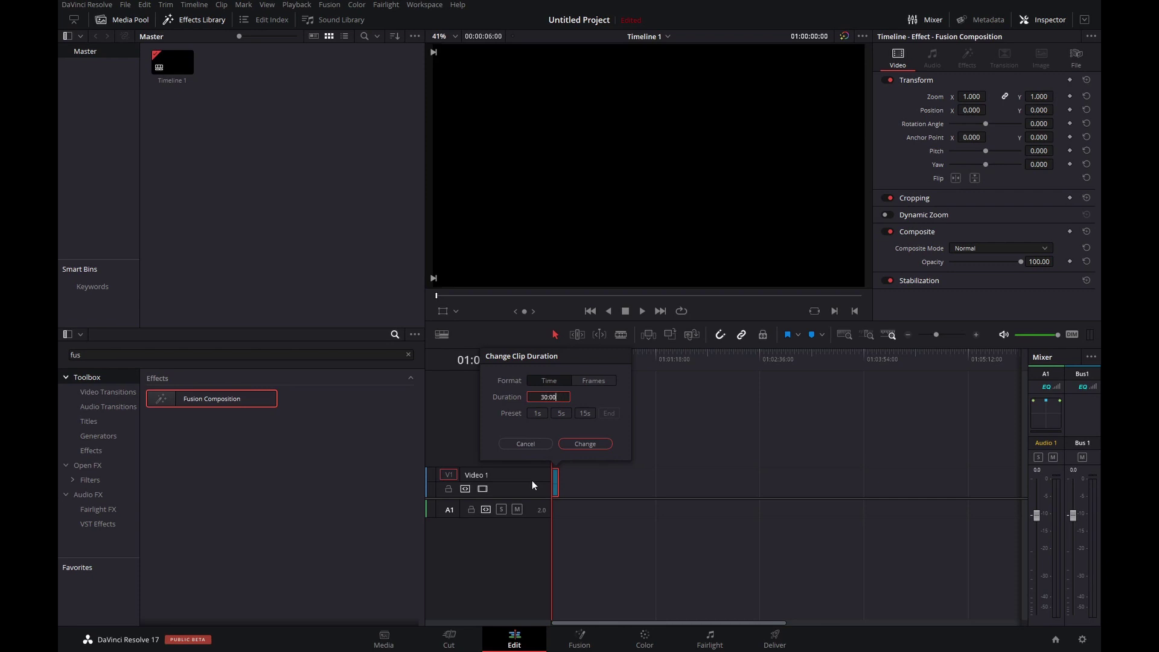
{"action": "key", "text": "Return"}
In Fusion, add a pEmitter particle tool to the comp beside MediaOut1
{"action": "left_click", "coordinate": [580, 639]}
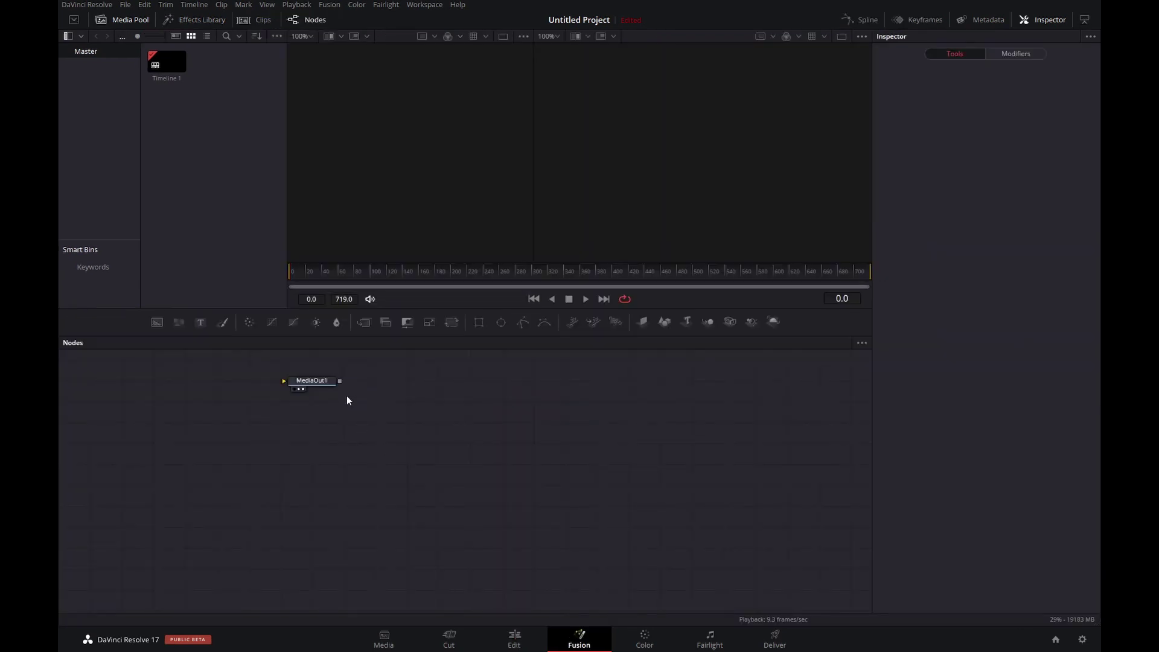
{"action": "left_click", "coordinate": [314, 379]}
{"action": "key", "text": "shift+space"}
{"action": "type", "text": "pe"}
{"action": "key", "text": "Return"}
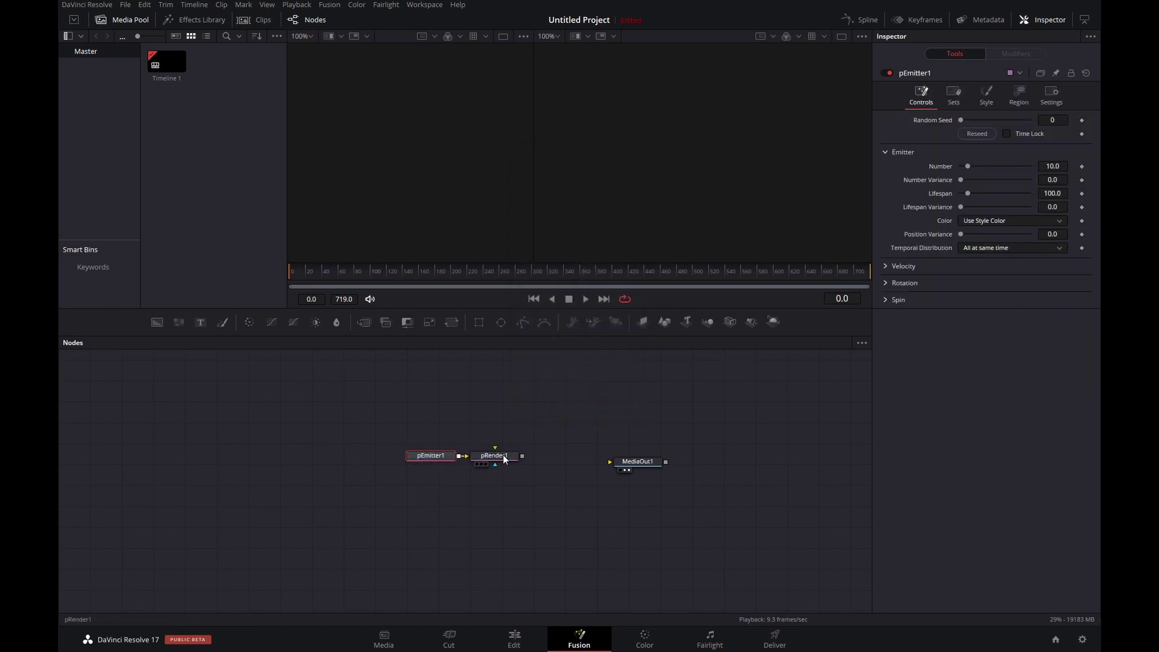
View pRender1 with Quick Sort transparency and move pEmitter1 further left
{"action": "key", "text": "2"}
{"action": "right_click", "coordinate": [770, 144]}
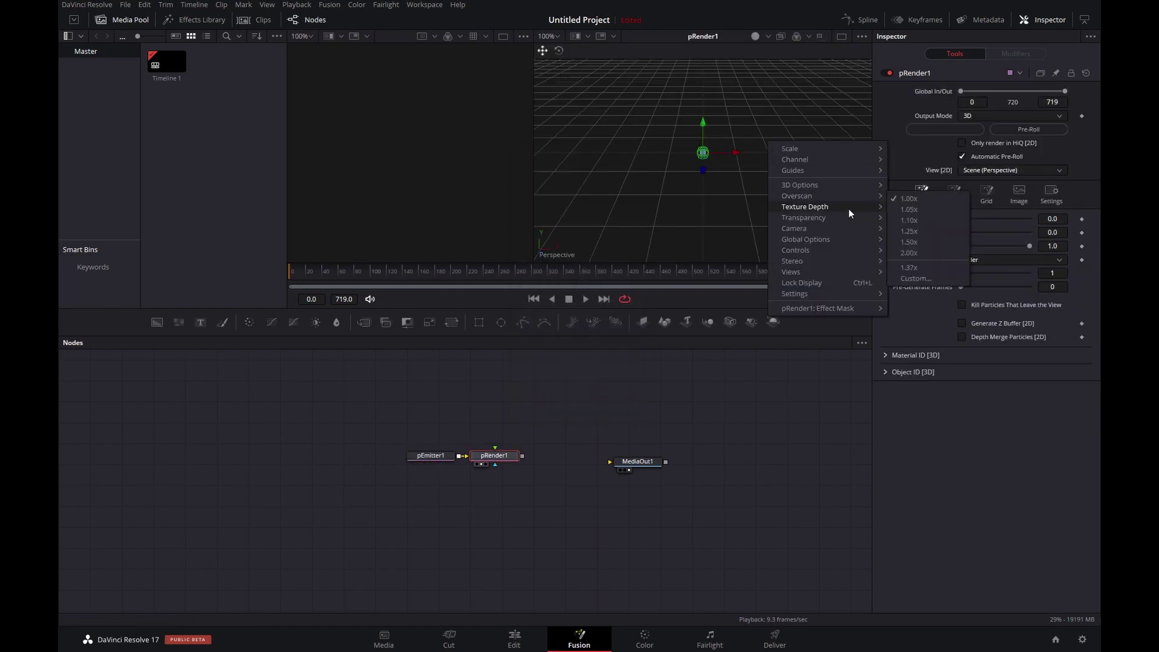
{"action": "mouse_move", "coordinate": [839, 219]}
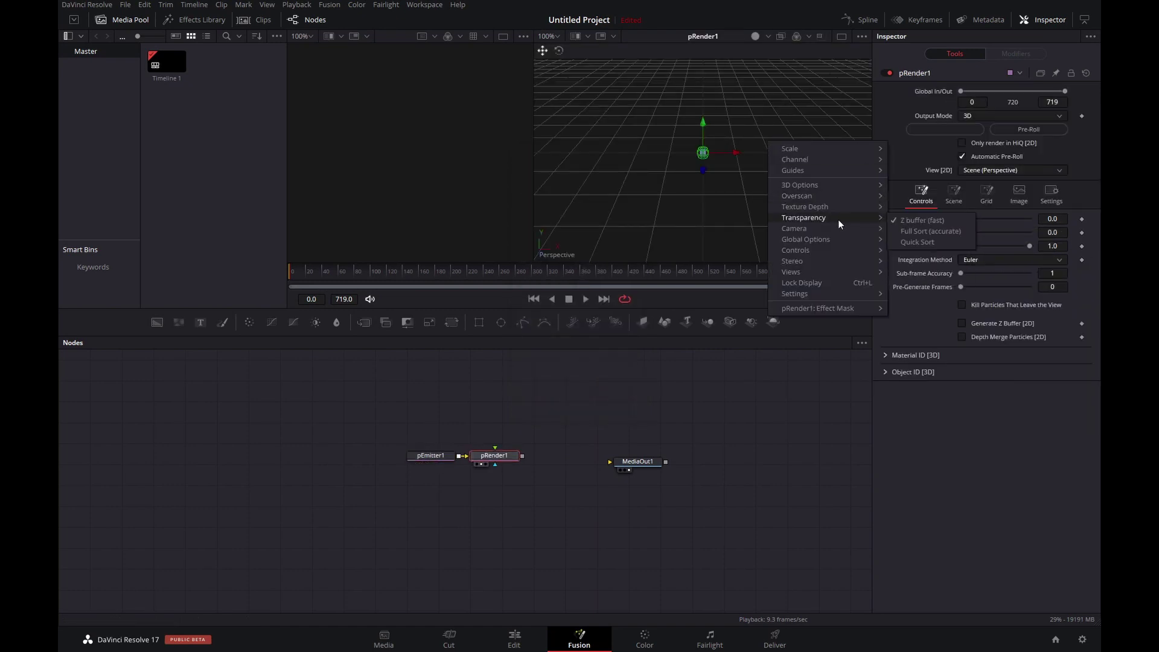
{"action": "left_click", "coordinate": [944, 241]}
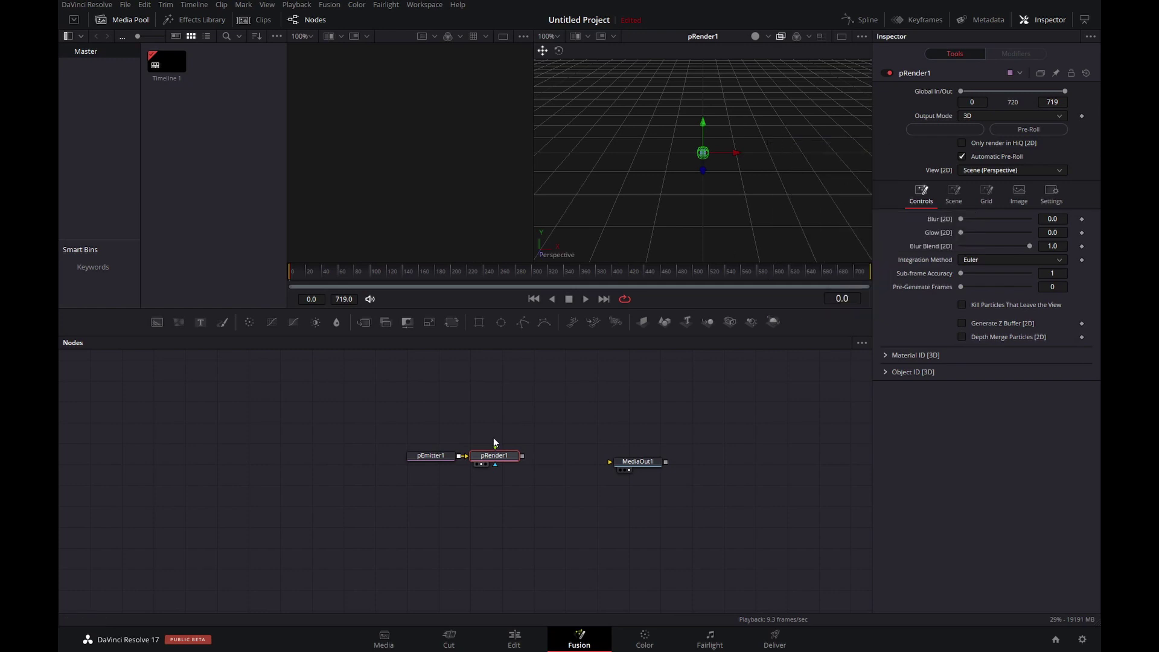
{"action": "left_click_drag", "start_coordinate": [441, 456], "coordinate": [330, 456]}
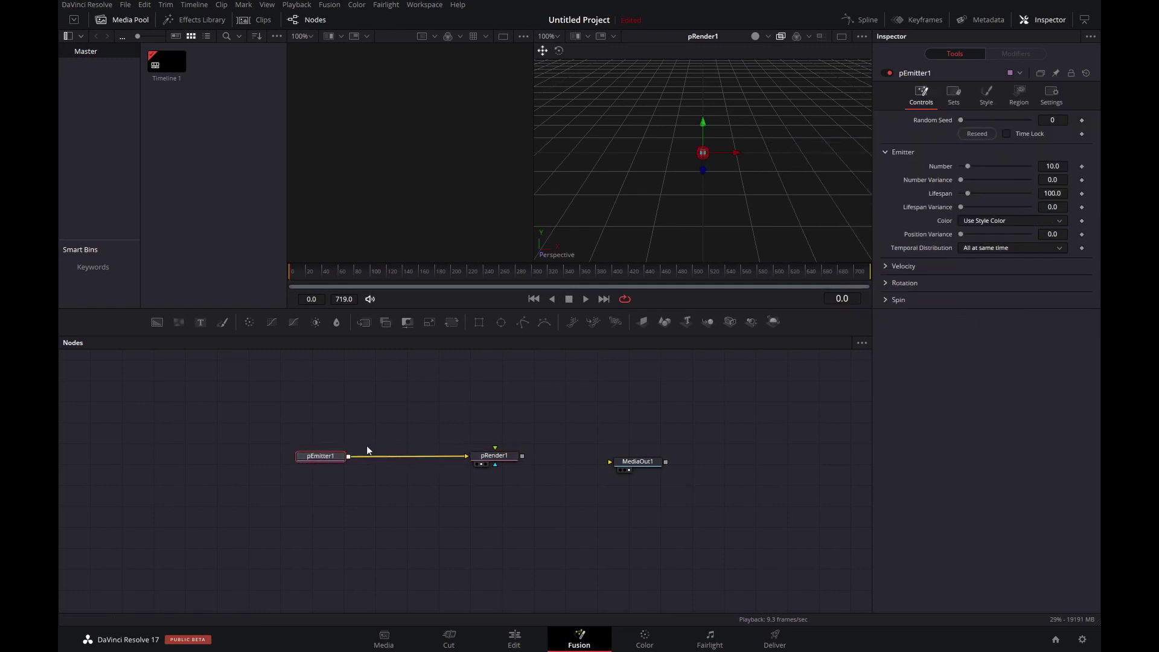
Keyframe the emitter's Number at 2000 on frame 0, dropping to 0 afterwards
{"action": "left_click", "coordinate": [1052, 166]}
{"action": "type", "text": "2000"}
{"action": "key", "text": "Tab"}
{"action": "left_click", "coordinate": [1082, 167]}
{"action": "left_click", "coordinate": [1061, 167]}
{"action": "type", "text": "0"}
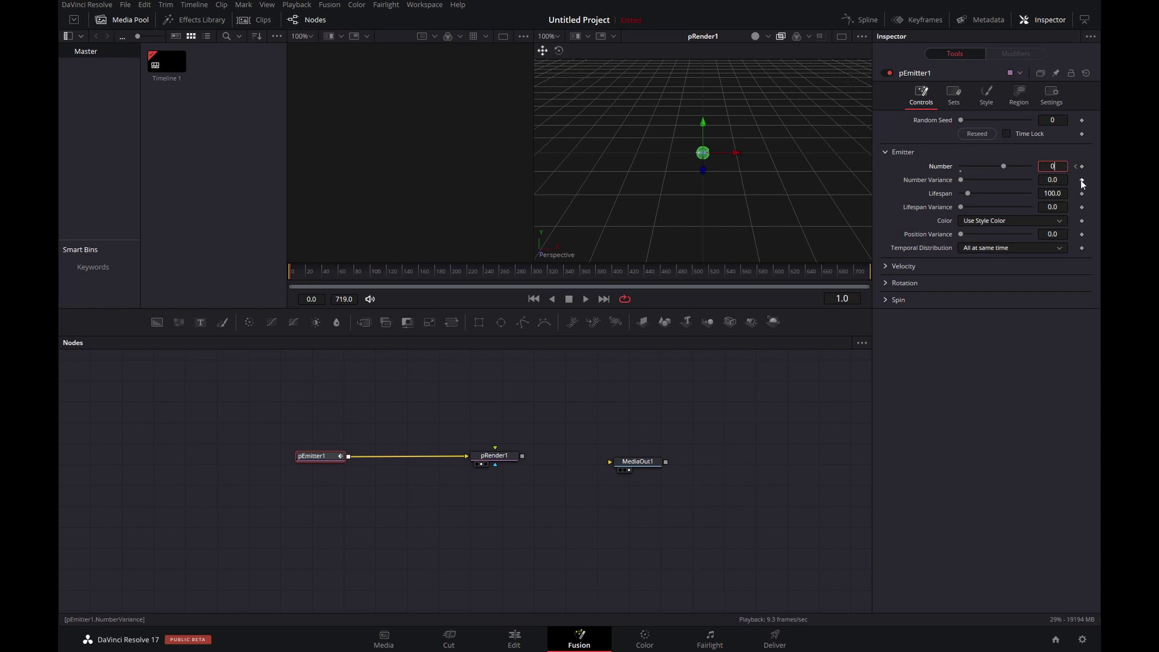
{"action": "key", "text": "Tab"}
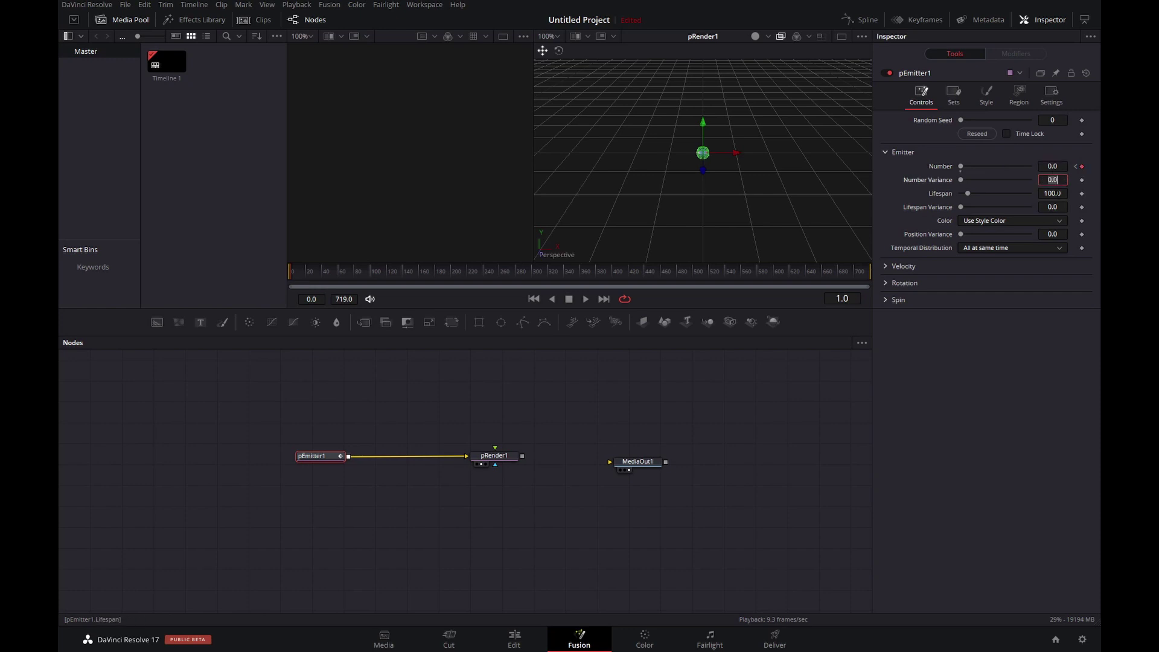
Set particle Lifespan to 1000 and the sphere region Size to 10
{"action": "left_click", "coordinate": [1049, 193]}
{"action": "type", "text": "0"}
{"action": "left_click", "coordinate": [1052, 207]}
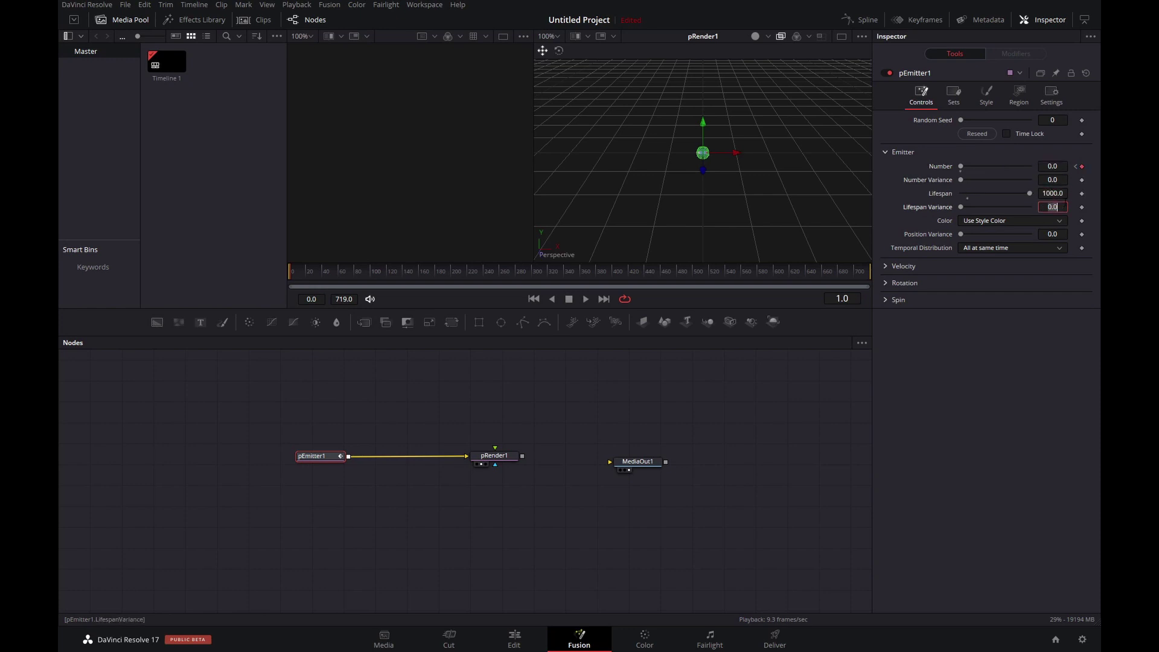
{"action": "left_click", "coordinate": [1012, 95]}
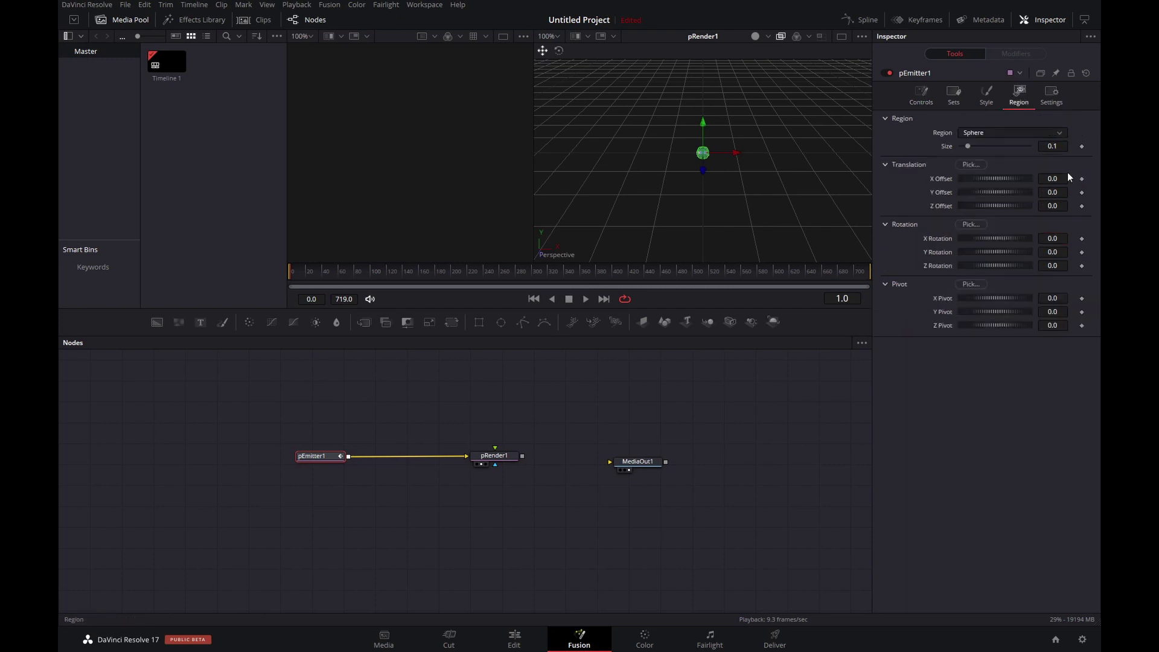
{"action": "left_click", "coordinate": [1061, 145]}
{"action": "type", "text": "10"}
{"action": "key", "text": "Tab"}
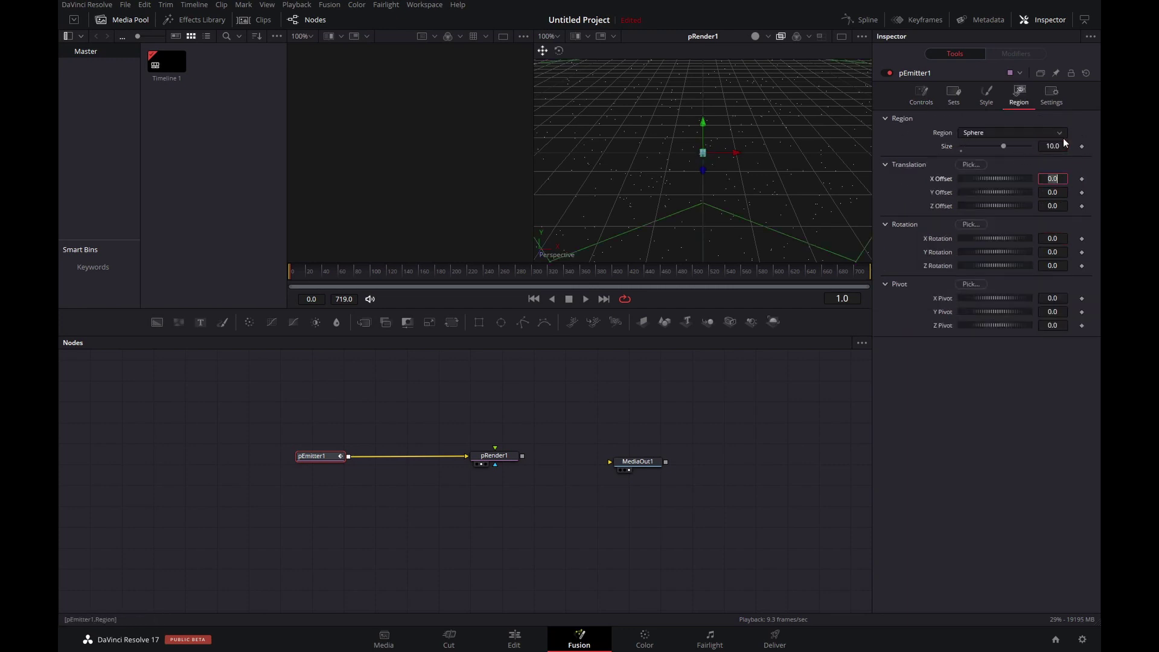
{"action": "scroll", "coordinate": [792, 154], "scroll_direction": "down", "scroll_amount": 5}
{"action": "left_click_drag", "start_coordinate": [773, 156], "coordinate": [637, 141]}
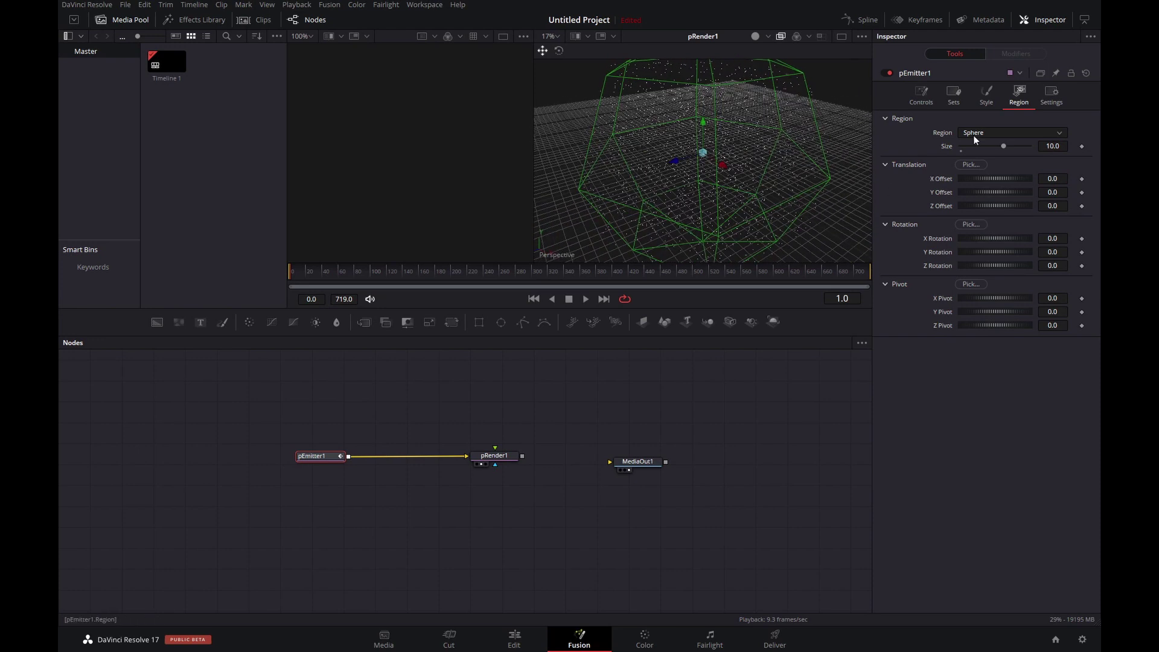
Make the particles Blob style with a size of 0.03
{"action": "left_click", "coordinate": [986, 96]}
{"action": "left_click", "coordinate": [1005, 133]}
{"action": "left_click", "coordinate": [996, 171]}
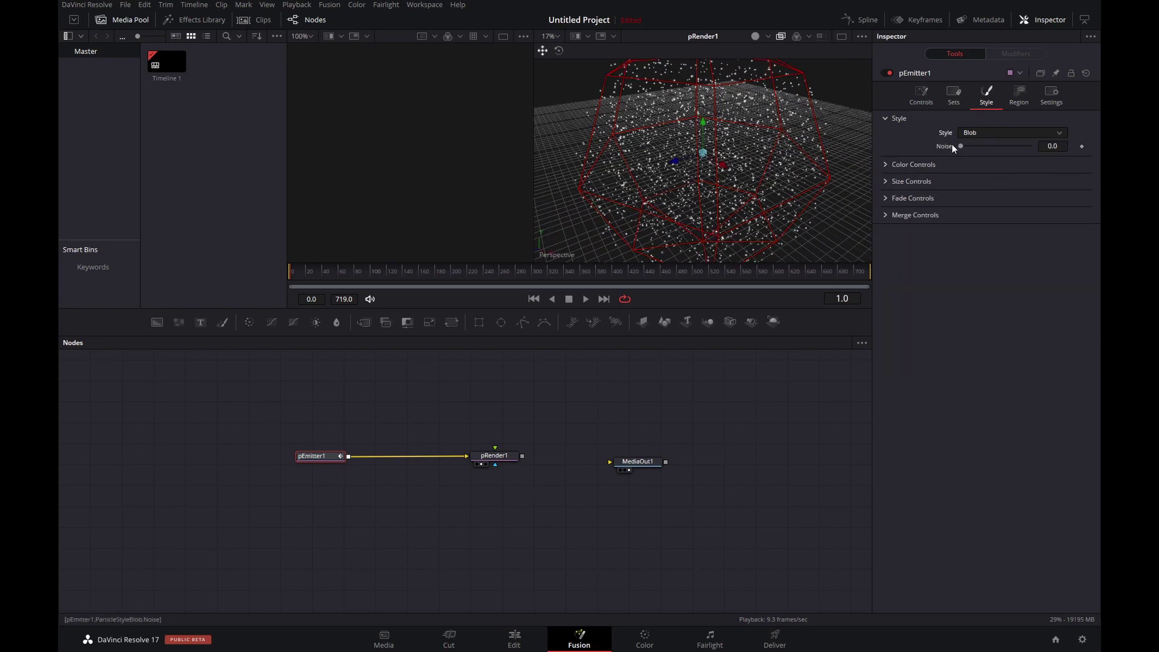
{"action": "left_click", "coordinate": [906, 181]}
{"action": "left_click", "coordinate": [1057, 195]}
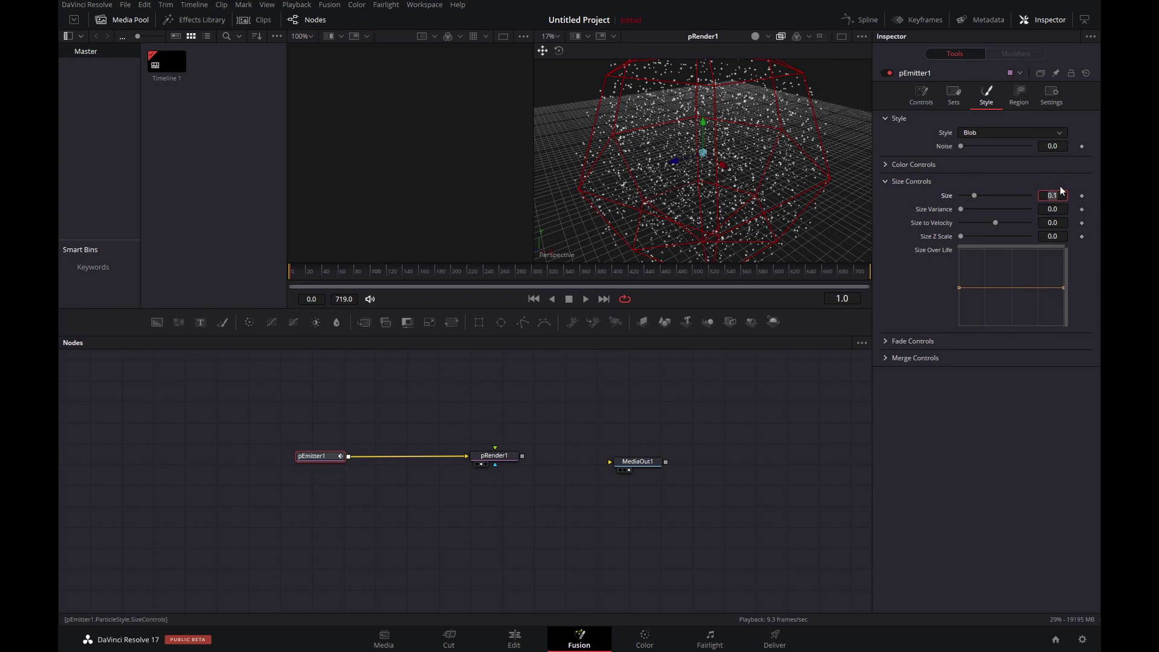
{"action": "type", "text": "0.03"}
{"action": "key", "text": "Return"}
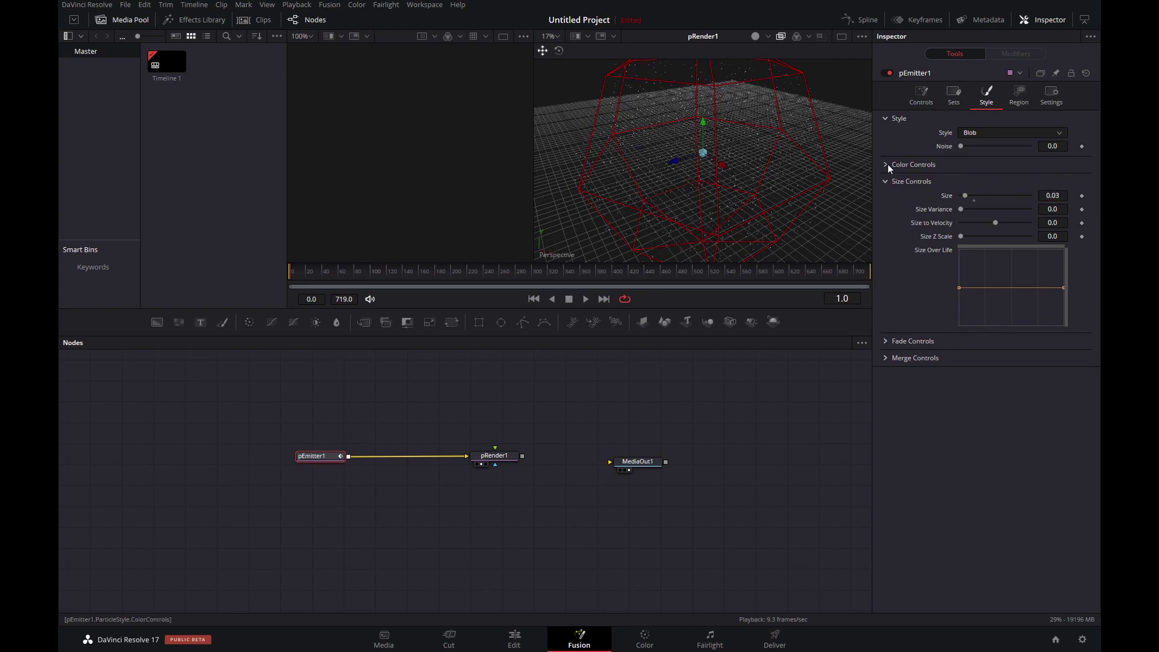
Add colour variance highs of R 0.4, G 0.313 and B 0.363
{"action": "left_click", "coordinate": [885, 164]}
{"action": "left_click", "coordinate": [896, 245]}
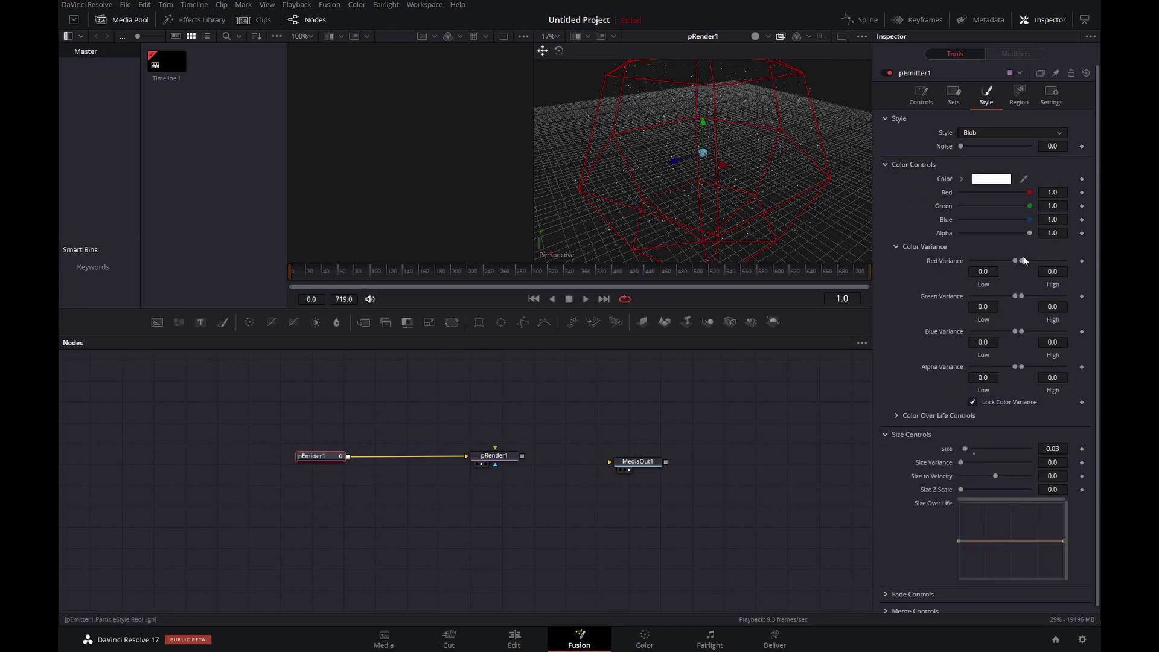
{"action": "left_click_drag", "start_coordinate": [1023, 260], "coordinate": [1038, 332]}
{"action": "scroll", "coordinate": [712, 154], "scroll_direction": "up", "scroll_amount": 5}
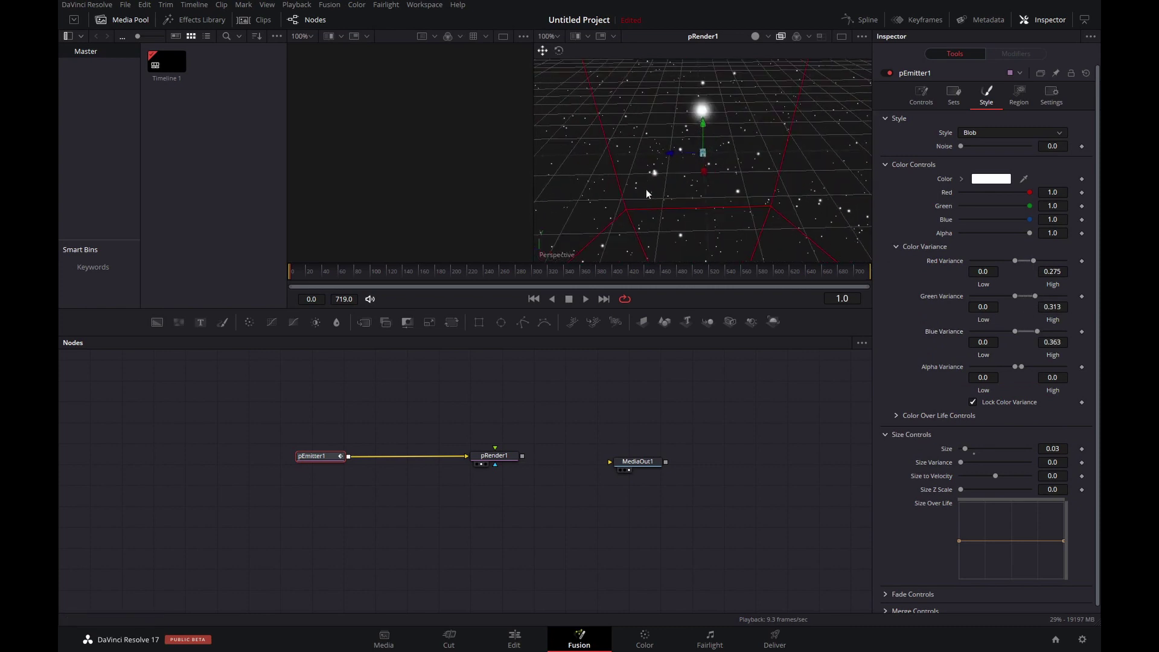
{"action": "left_click_drag", "start_coordinate": [646, 189], "coordinate": [791, 237]}
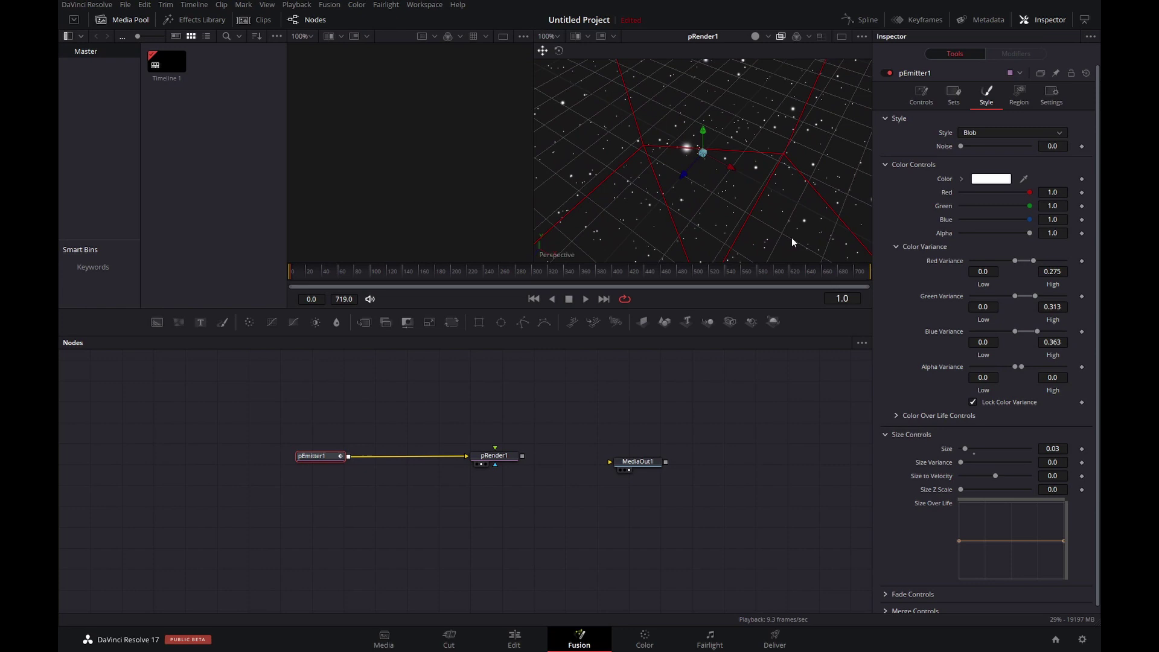
{"action": "mouse_move", "coordinate": [1033, 261]}
{"action": "left_mouse_down"}
{"action": "mouse_move", "coordinate": [1092, 260]}
{"action": "mouse_move", "coordinate": [1040, 261]}
{"action": "left_mouse_up"}
Set the particles' Alpha Variance Low to -0.612 for random transparency
{"action": "scroll", "coordinate": [695, 163], "scroll_direction": "up", "scroll_amount": 3}
{"action": "scroll", "coordinate": [713, 166], "scroll_direction": "down", "scroll_amount": 1}
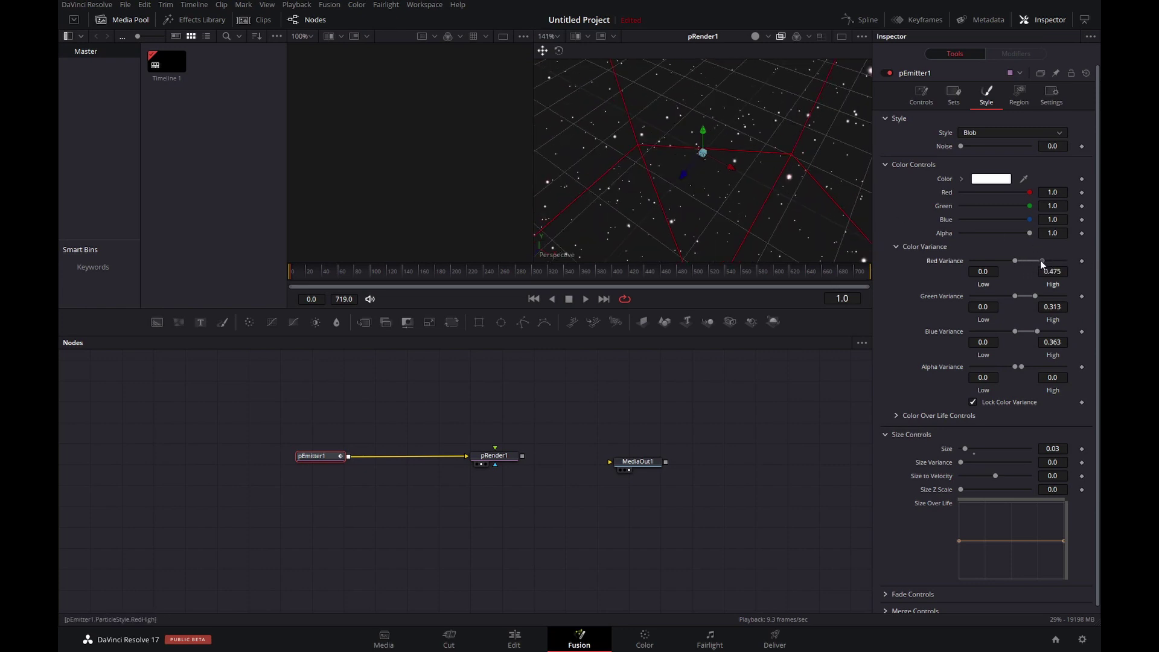
{"action": "scroll", "coordinate": [733, 175], "scroll_direction": "down", "scroll_amount": 2}
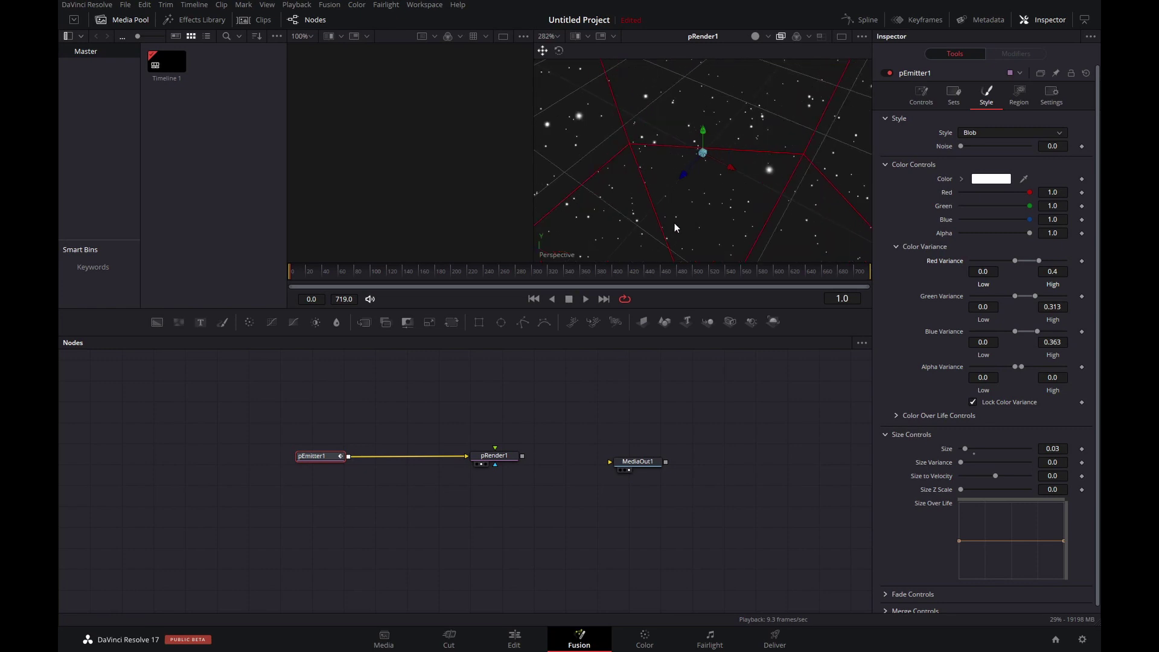
{"action": "scroll", "coordinate": [711, 207], "scroll_direction": "down", "scroll_amount": 4}
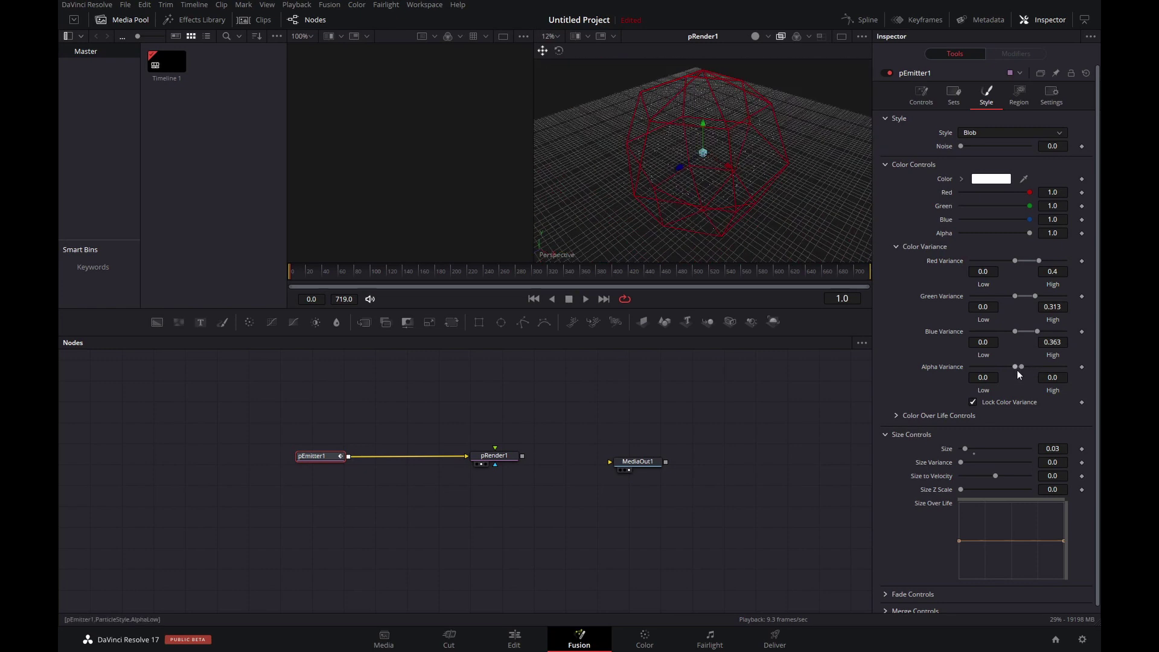
{"action": "left_click_drag", "start_coordinate": [1017, 367], "coordinate": [989, 367]}
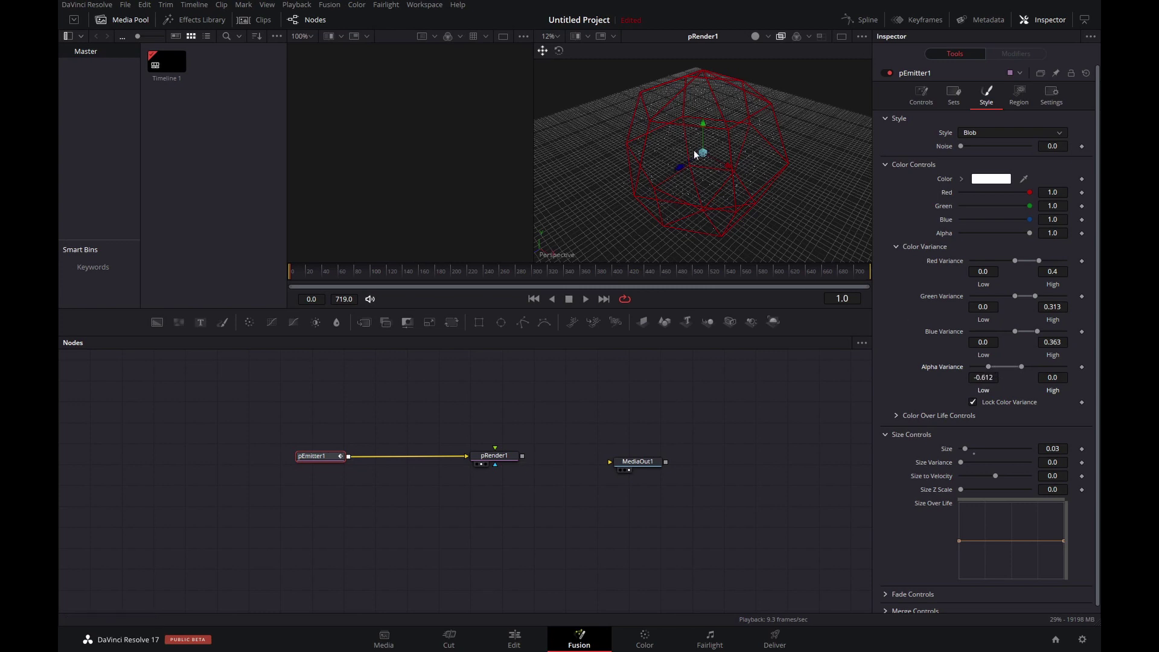
{"action": "scroll", "coordinate": [695, 153], "scroll_direction": "up", "scroll_amount": 1}
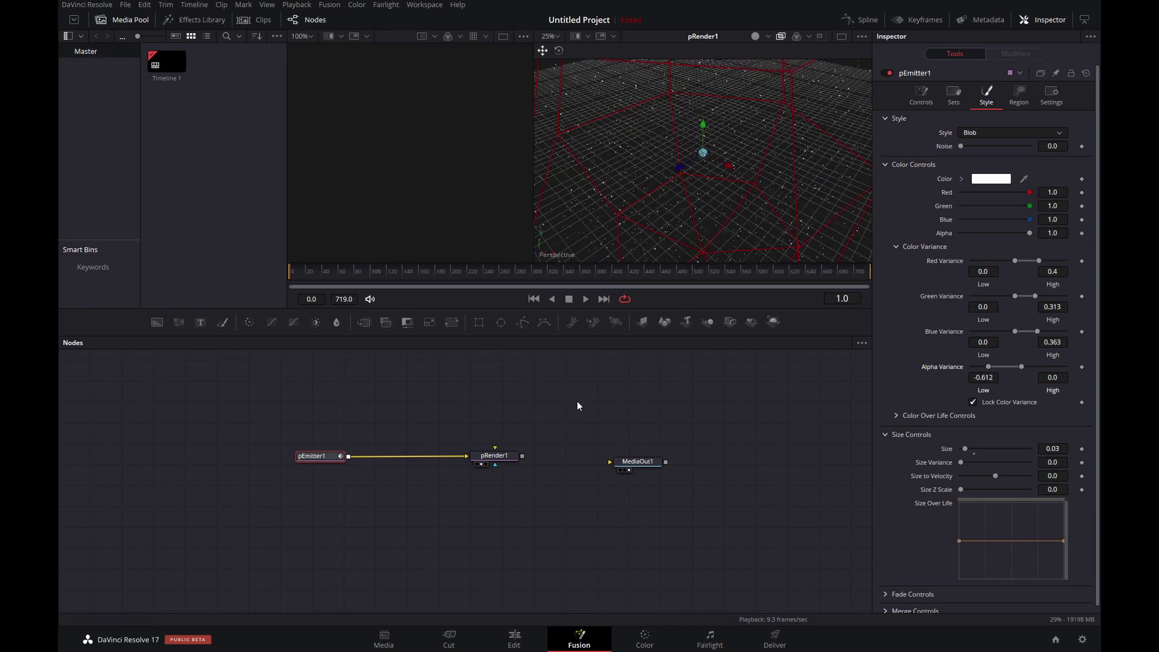
{"action": "left_click", "coordinate": [501, 458]}
Rearrange MediaOut1 and pRender1, then insert a pCustom node after pEmitter1
{"action": "left_click", "coordinate": [638, 462]}
{"action": "left_click_drag", "start_coordinate": [638, 462], "coordinate": [730, 525]}
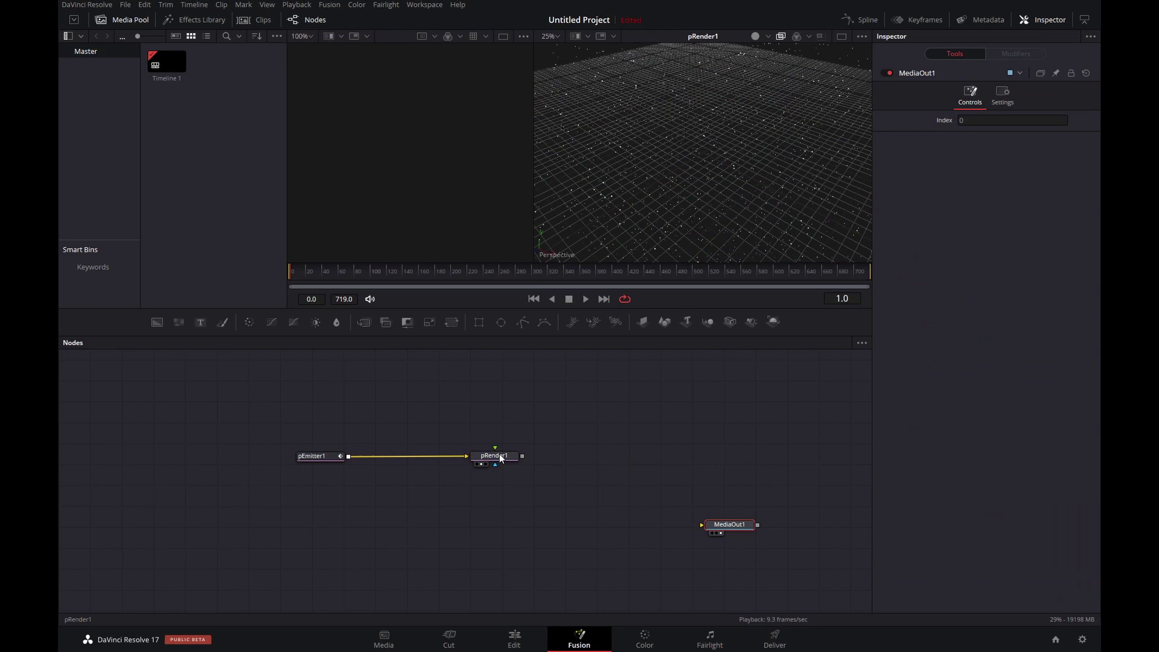
{"action": "left_click", "coordinate": [501, 457]}
{"action": "left_click_drag", "start_coordinate": [507, 457], "coordinate": [516, 455]}
{"action": "left_click", "coordinate": [321, 459]}
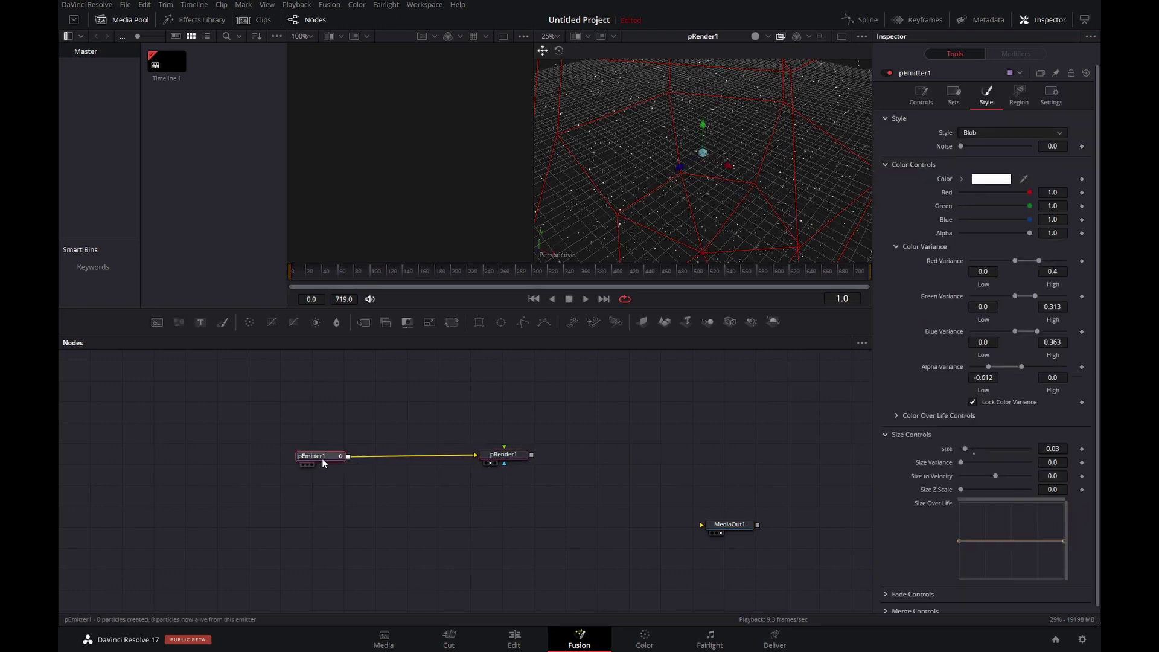
{"action": "key", "text": "shift+space"}
{"action": "type", "text": "pcus"}
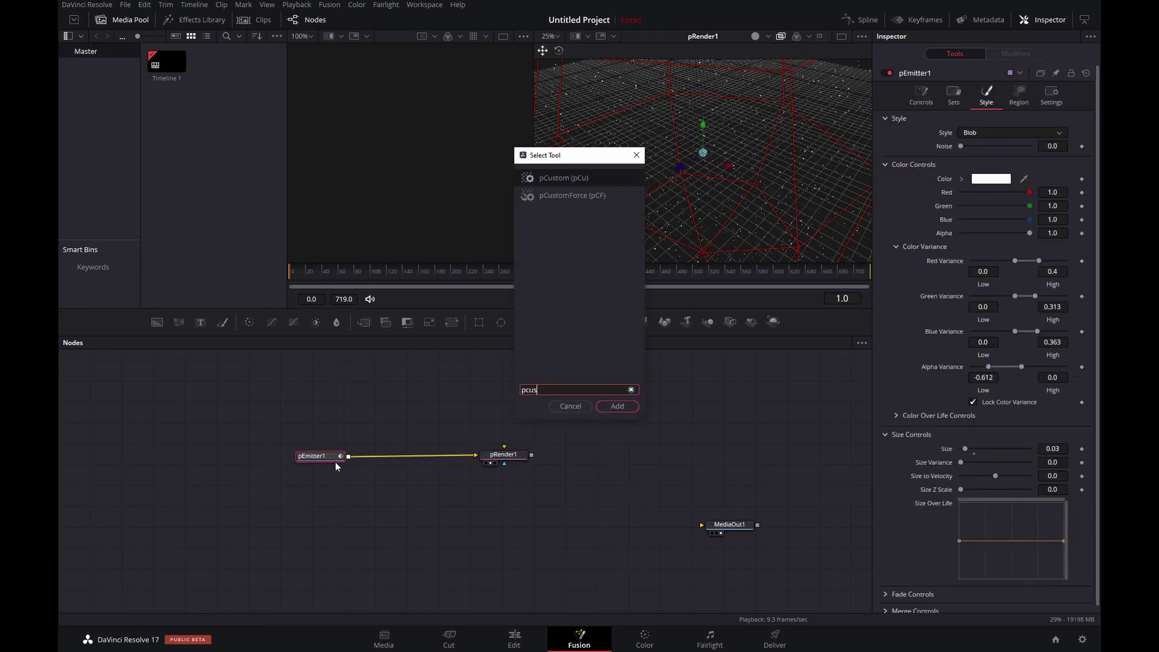
{"action": "key", "text": "Return"}
Enter Number In 1–4 as 0.98, 0.05, 0.4 and 0.03
{"action": "left_click", "coordinate": [1050, 147]}
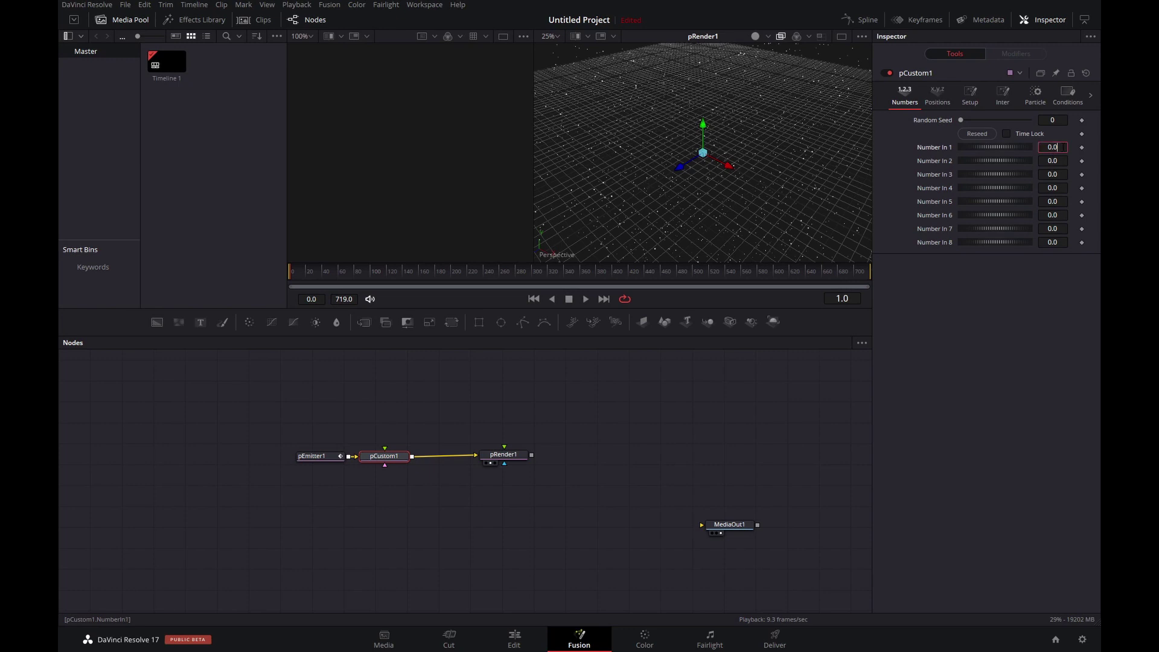
{"action": "type", "text": "0.98"}
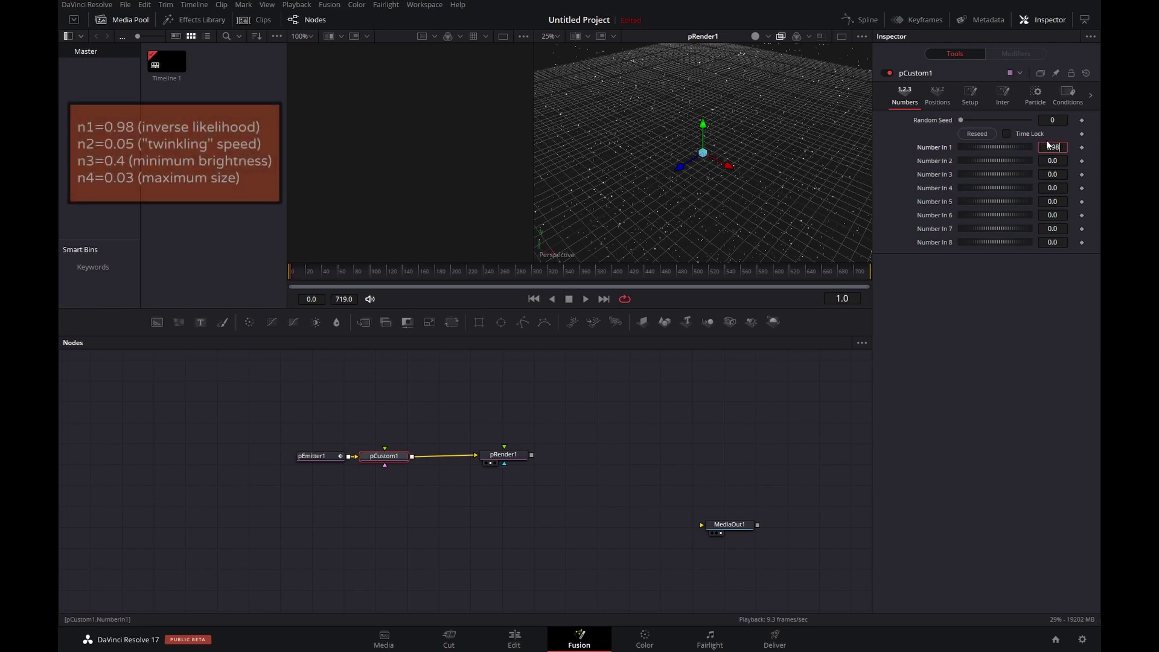
{"action": "key", "text": "Tab"}
{"action": "type", "text": "0.05"}
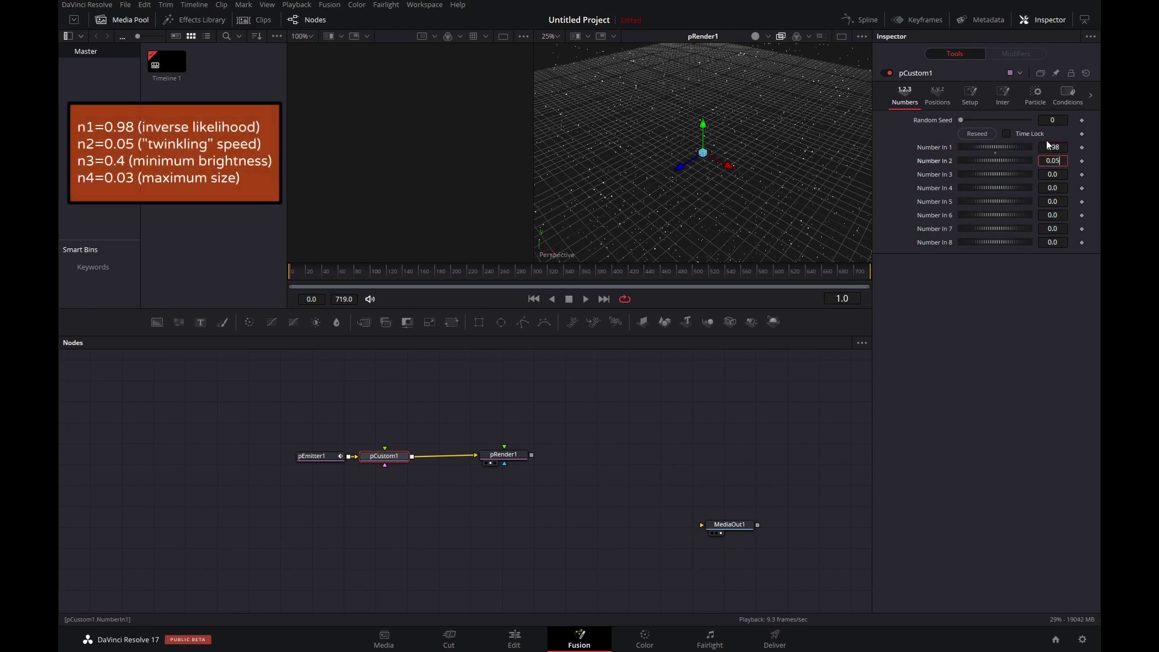
{"action": "key", "text": "Tab"}
{"action": "type", "text": "0.4"}
{"action": "key", "text": "Tab"}
{"action": "type", "text": "0.03"}
{"action": "key", "text": "Tab"}
{"action": "left_click", "coordinate": [1037, 99]}
Type 'if(rands(0,1,id+time)>n1,1,max(n3,a-n2)' into pCustom1's Alpha expression
{"action": "scroll", "coordinate": [1014, 351], "scroll_direction": "down", "scroll_amount": 5}
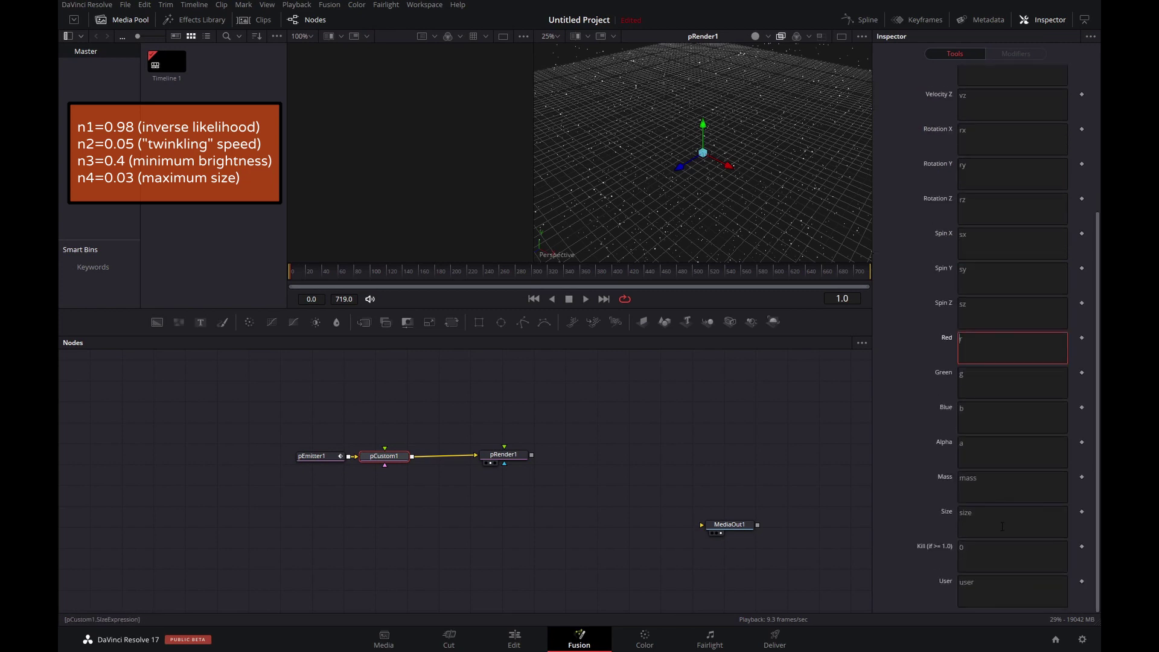
{"action": "left_click", "coordinate": [962, 444]}
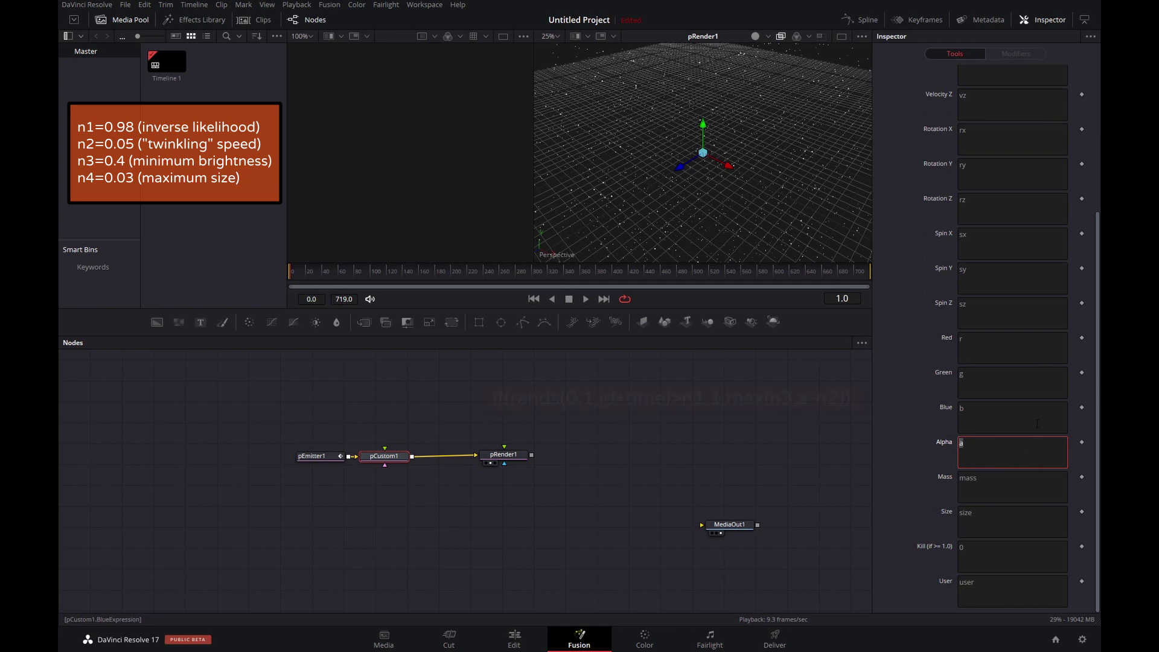
{"action": "type", "text": "if("}
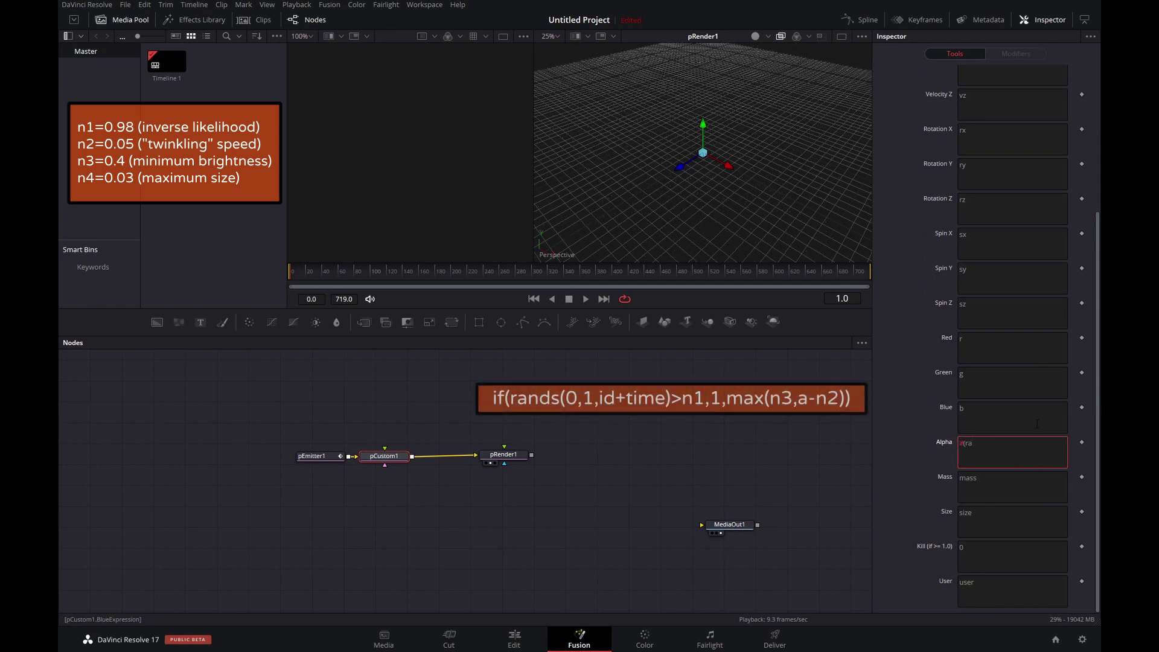
{"action": "type", "text": "rands(0,1,id"}
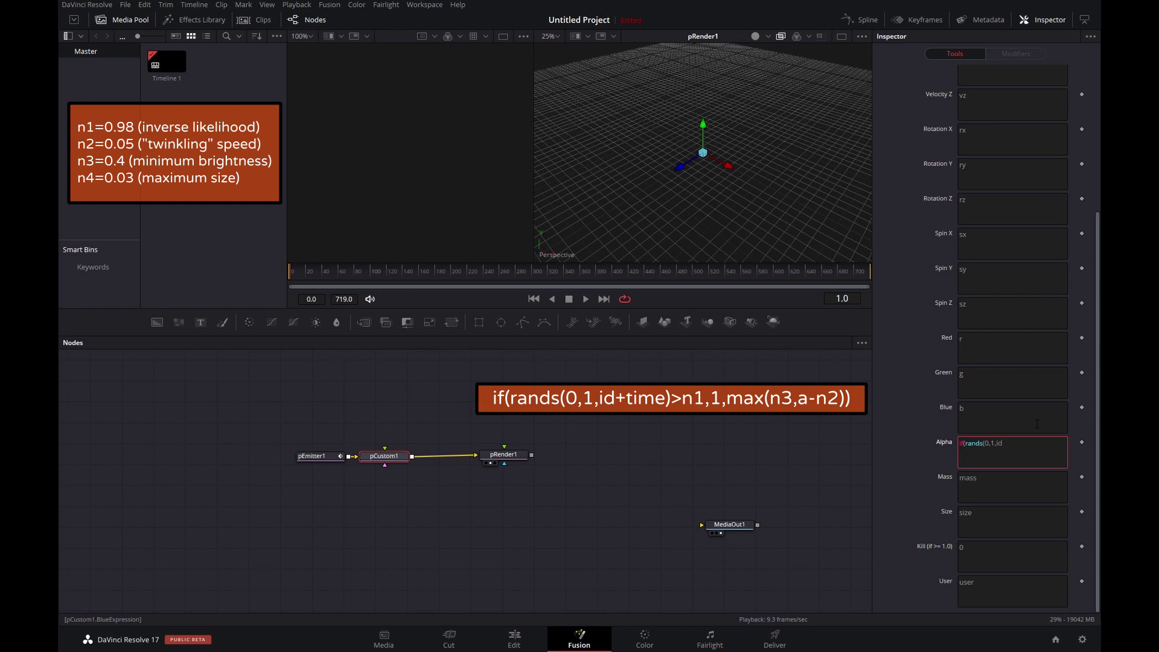
{"action": "type", "text": "+time)>n1,1,max(n3,"}
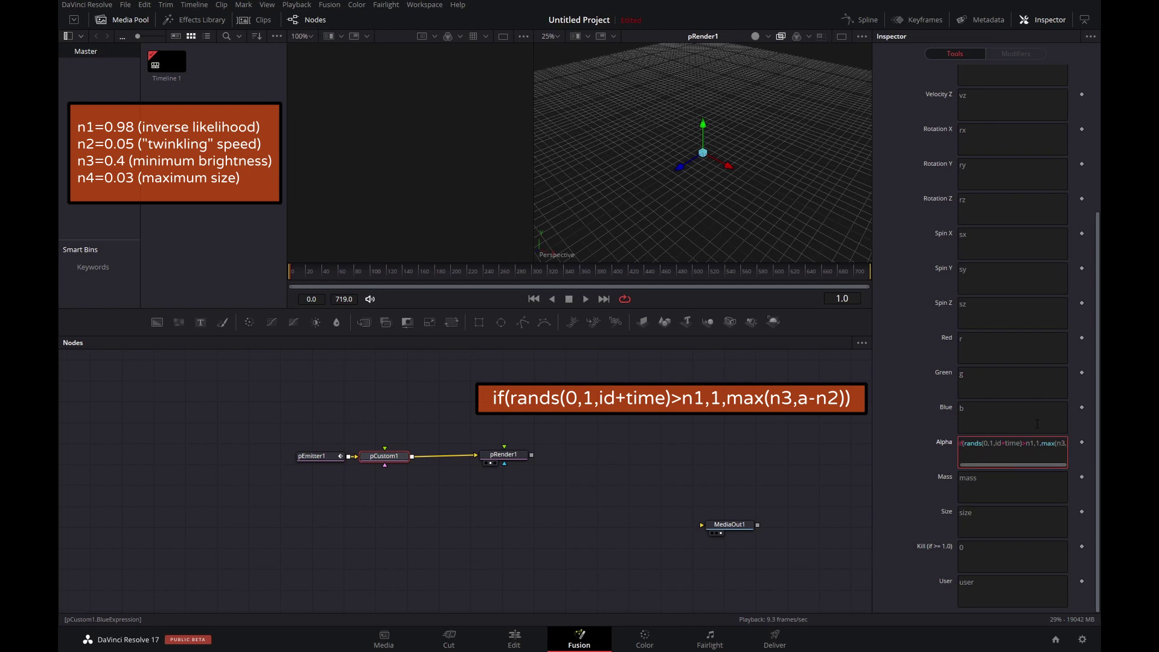
{"action": "type", "text": "a-n2"}
Close and commit the Alpha expression, then play back to watch the twinkling
{"action": "type", "text": ")"}
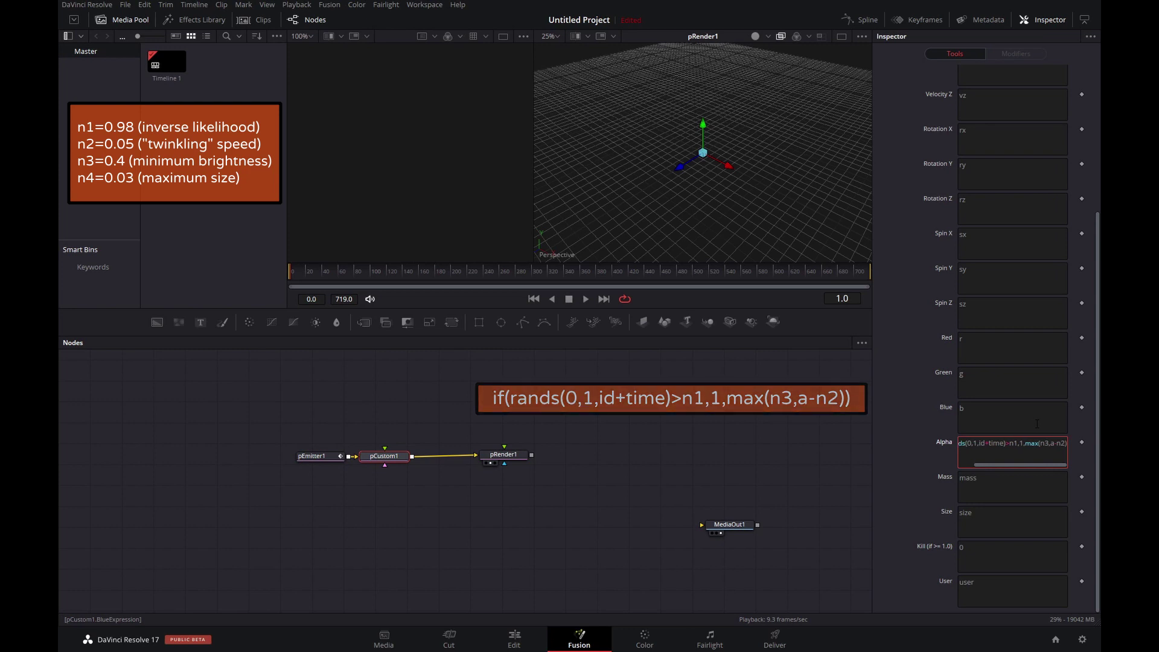
{"action": "key", "text": "Return"}
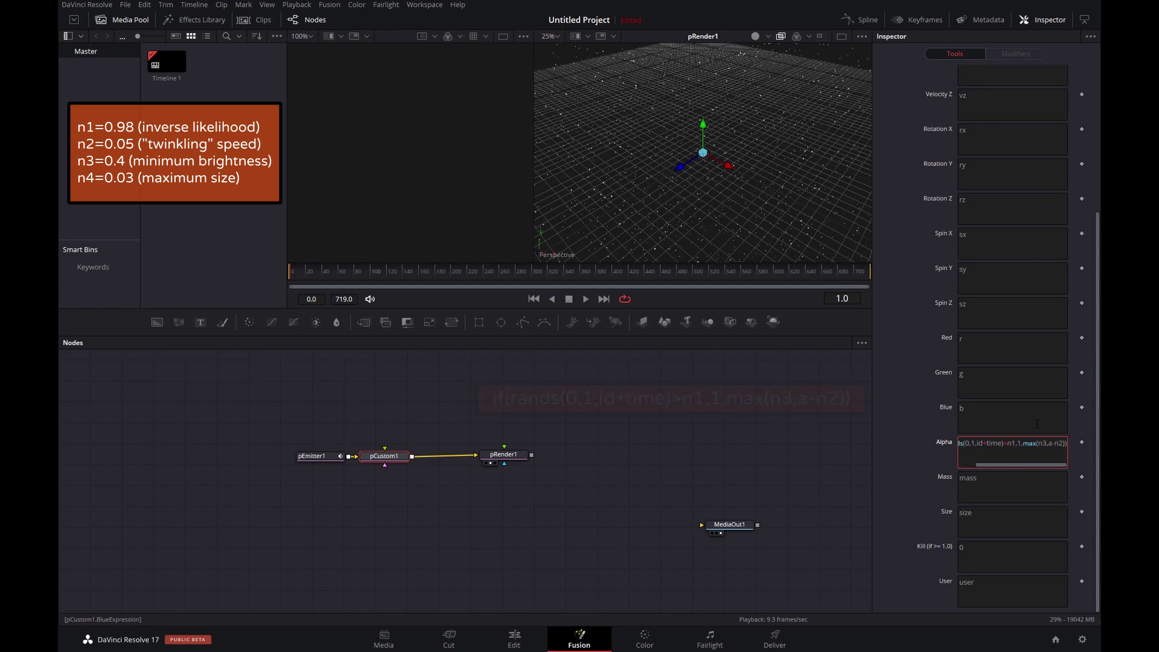
{"action": "left_click", "coordinate": [587, 300]}
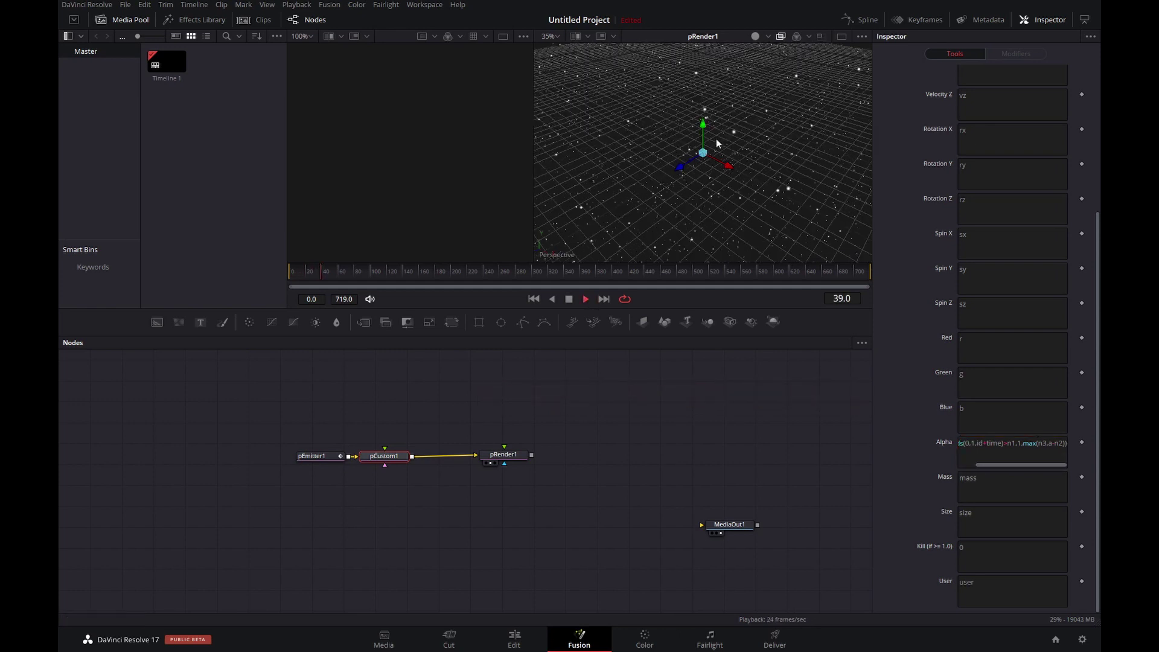
Insert a Merge 3D node after pRender1 and display Merge3D1 in both viewers
{"action": "scroll", "coordinate": [756, 139], "scroll_direction": "down", "scroll_amount": 2}
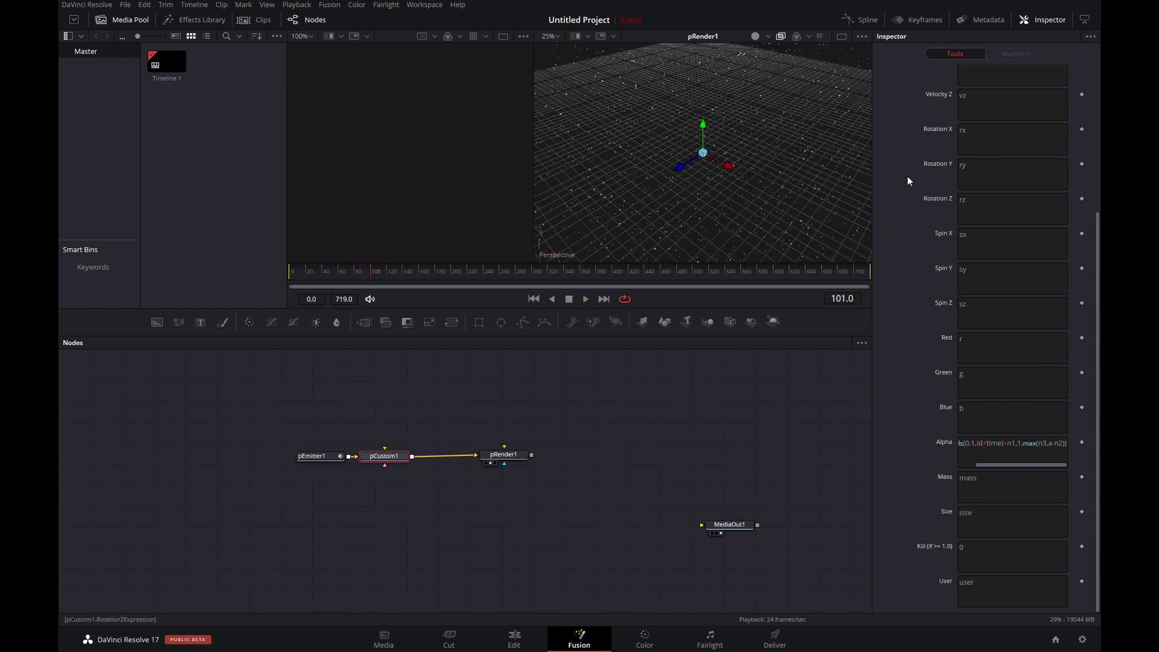
{"action": "left_click_drag", "start_coordinate": [511, 458], "coordinate": [489, 461]}
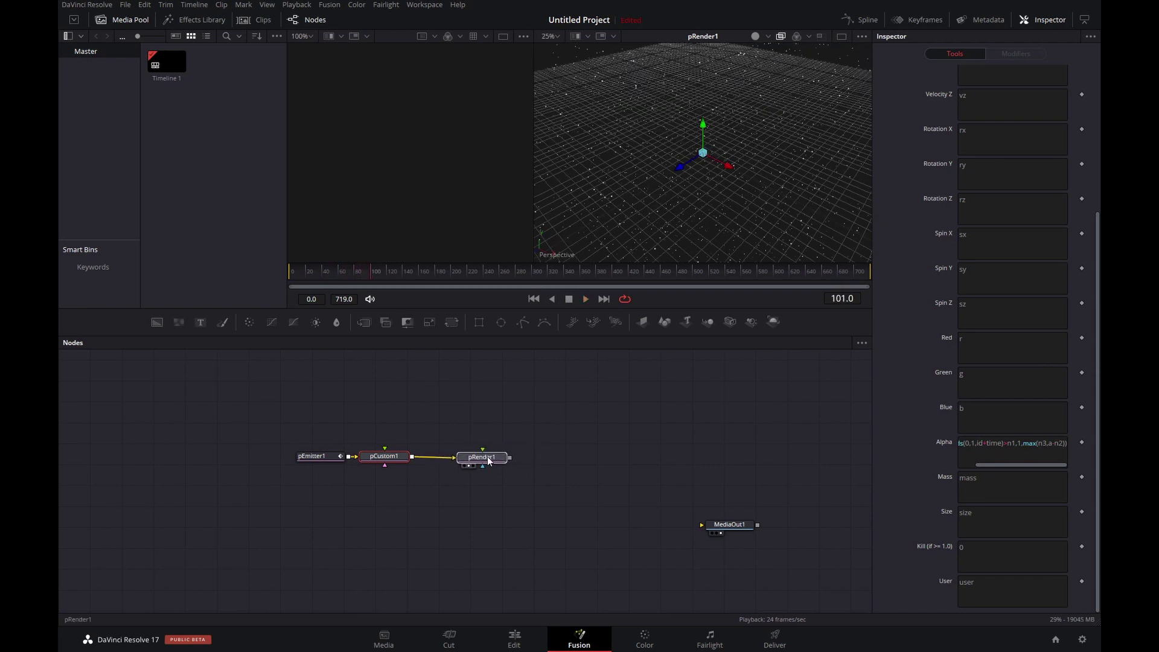
{"action": "key", "text": "shift+space"}
{"action": "type", "text": "mer"}
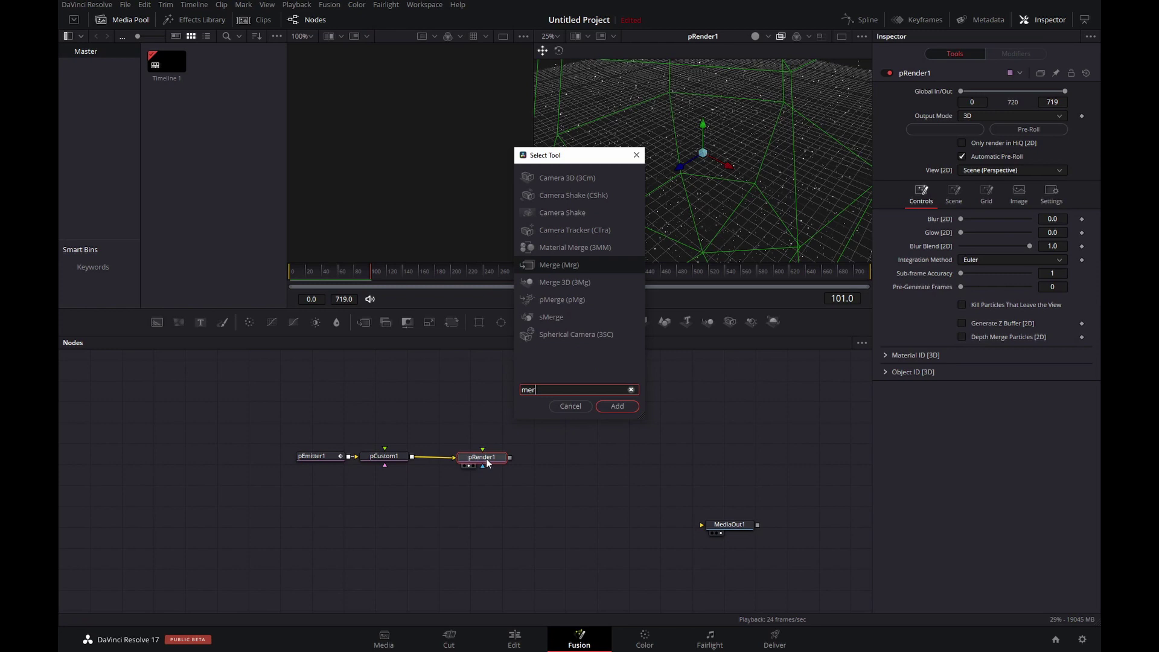
{"action": "type", "text": "ge"}
{"action": "key", "text": "Down"}
{"action": "key", "text": "Down"}
{"action": "key", "text": "Return"}
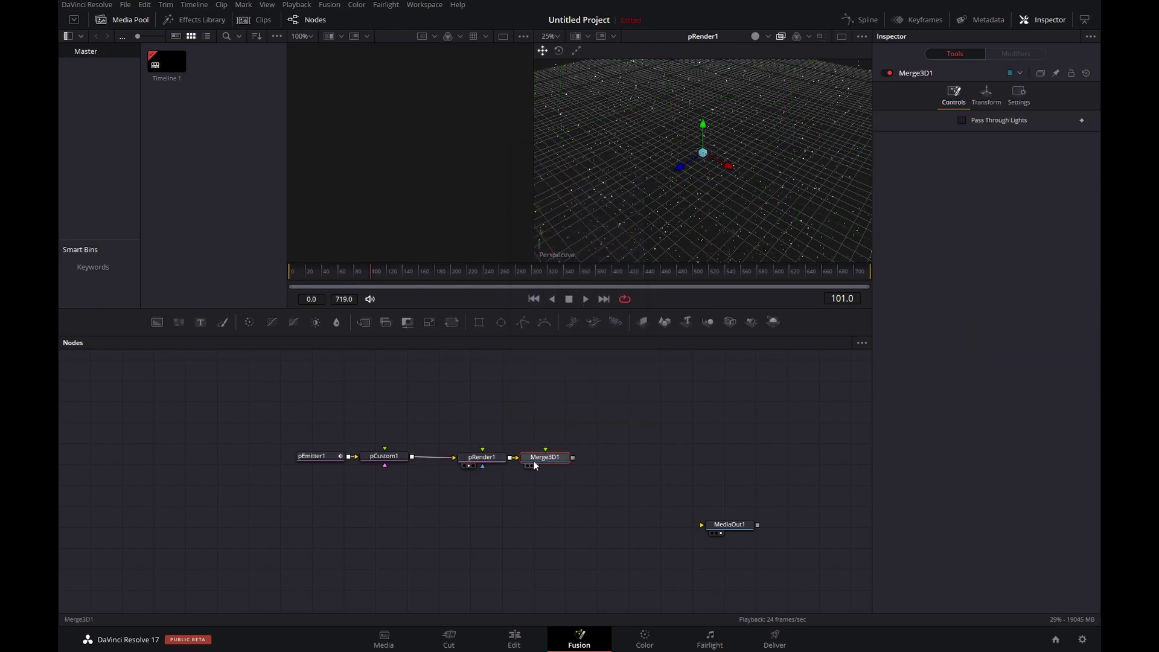
{"action": "key", "text": "2"}
{"action": "key", "text": "1"}
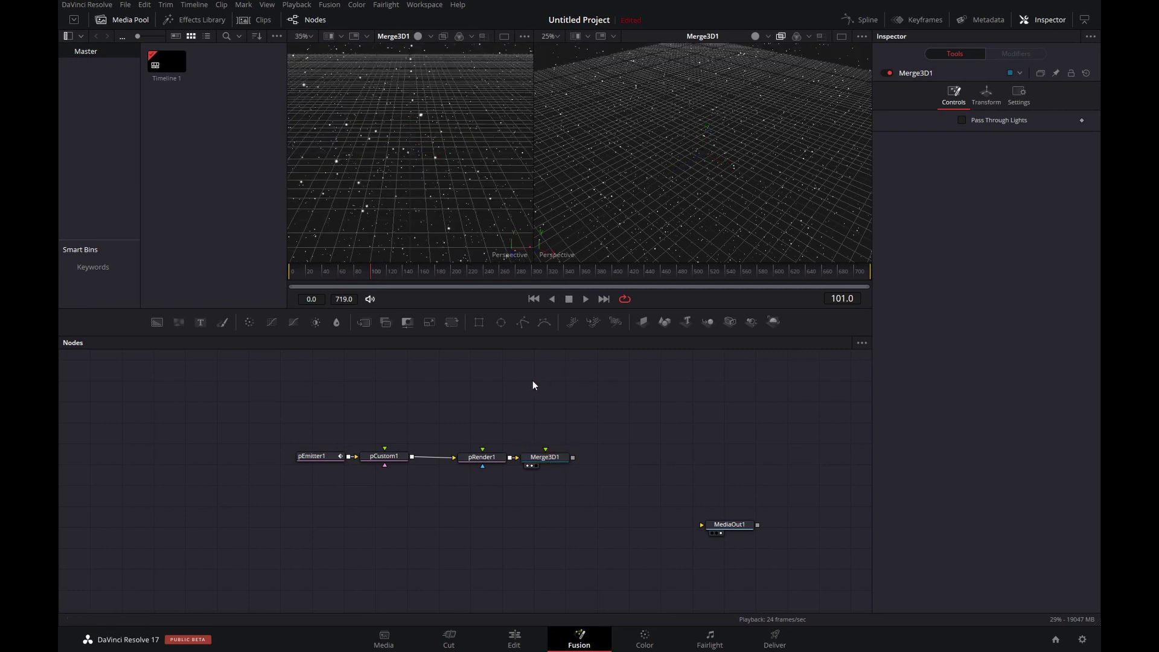
Add a Camera 3D node and connect Camera3D1 into Merge3D1
{"action": "key", "text": "shift+space"}
{"action": "type", "text": "camera"}
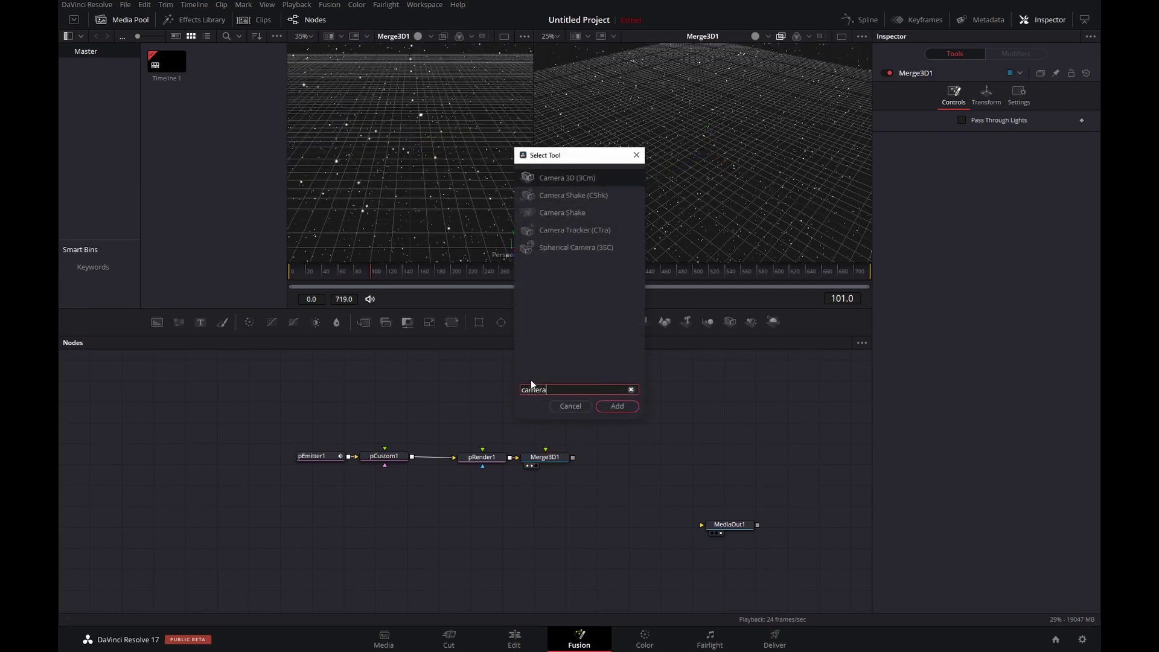
{"action": "key", "text": "Return"}
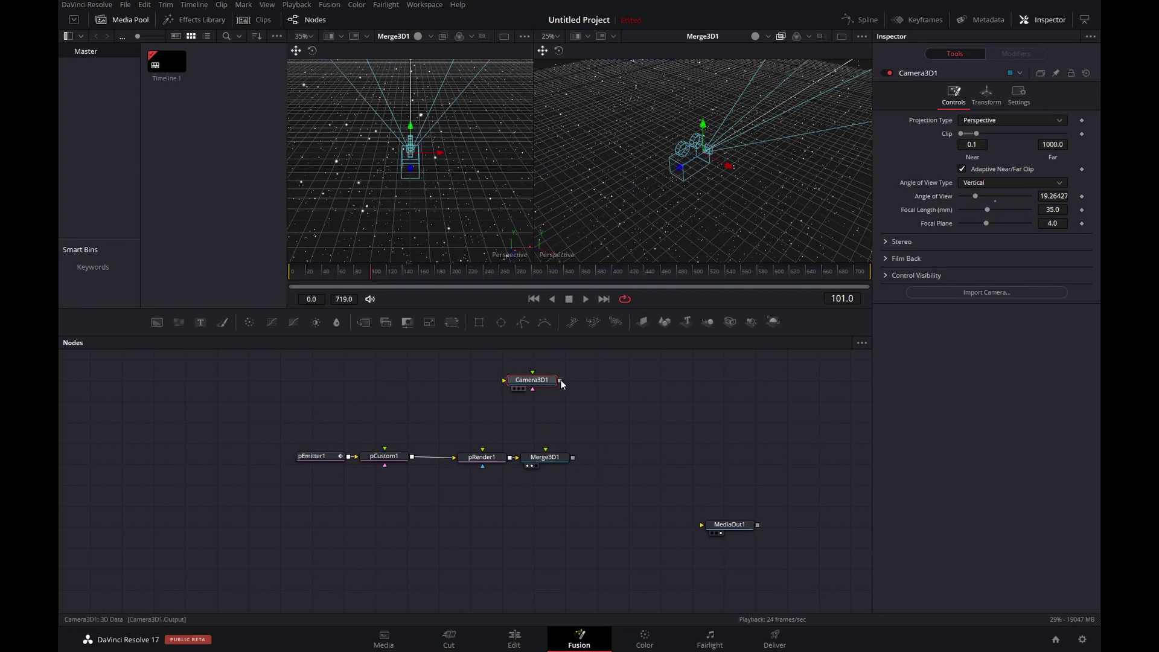
{"action": "left_click_drag", "start_coordinate": [560, 381], "coordinate": [546, 457]}
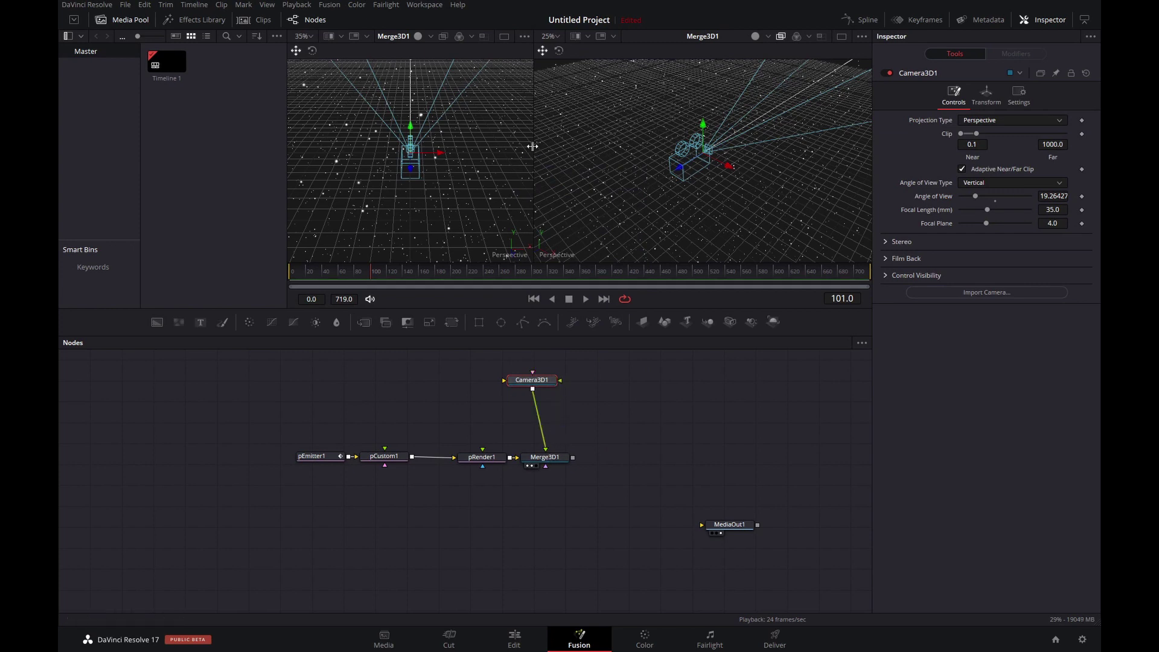
{"action": "left_click_drag", "start_coordinate": [532, 146], "coordinate": [617, 148]}
{"action": "left_click_drag", "start_coordinate": [541, 384], "coordinate": [555, 387]}
Look through Camera3D1 in the right viewer and orbit the left view sideways
{"action": "right_click", "coordinate": [642, 259]}
{"action": "left_click", "coordinate": [671, 269]}
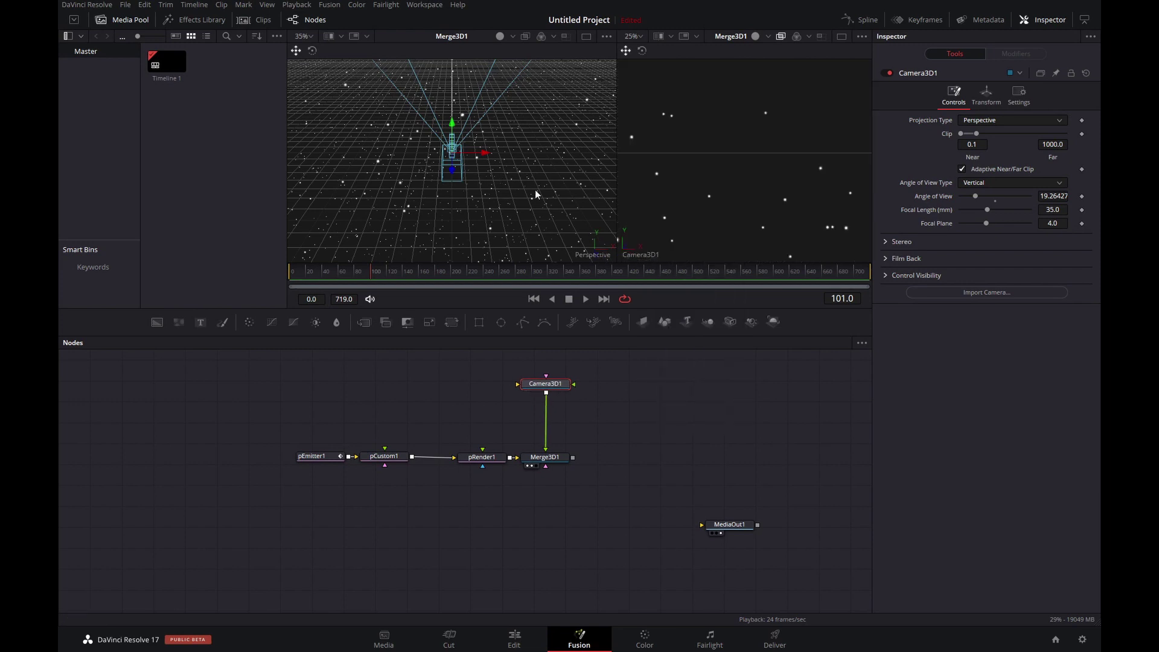
{"action": "left_click_drag", "start_coordinate": [535, 190], "coordinate": [312, 137]}
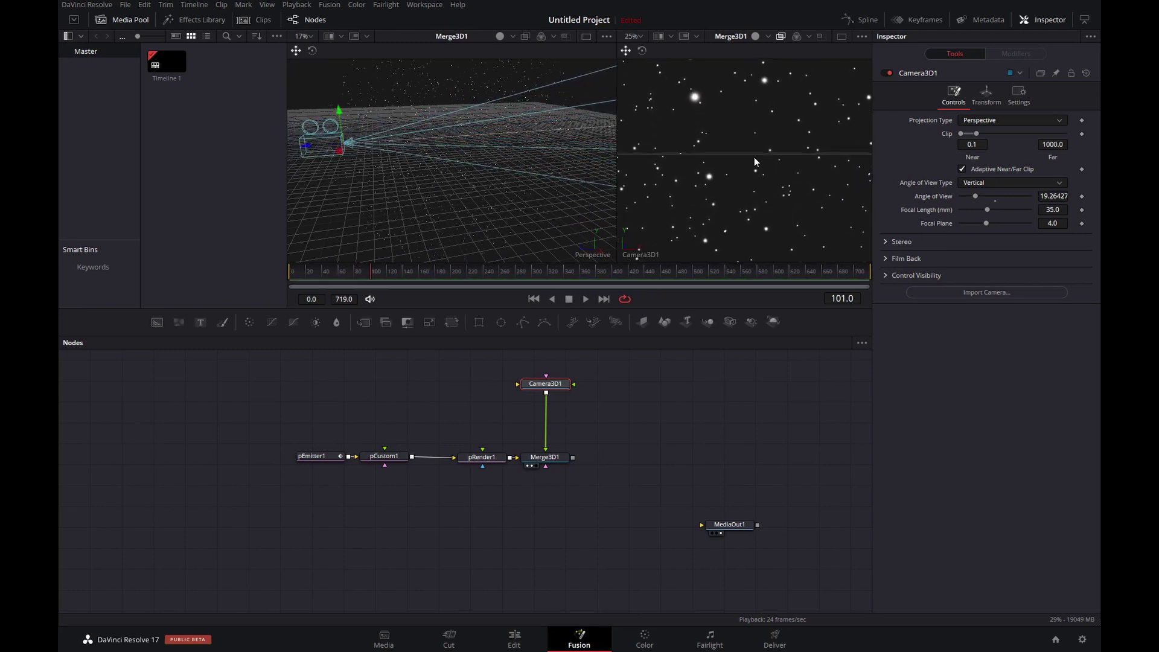
{"action": "left_click_drag", "start_coordinate": [615, 148], "coordinate": [556, 149]}
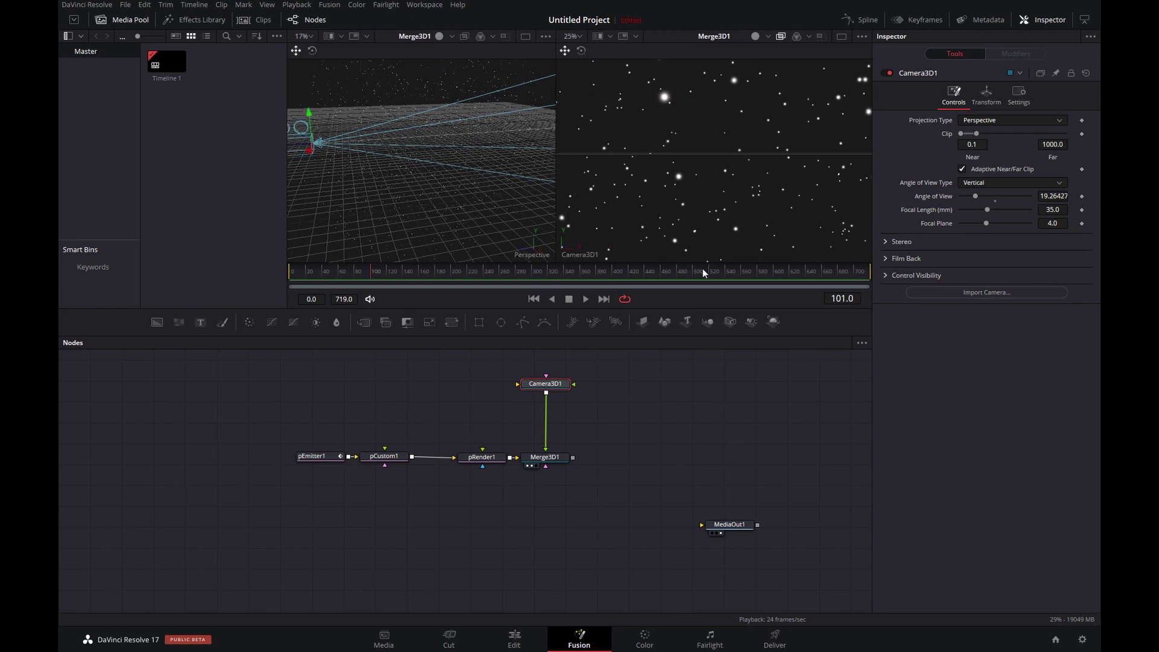
Add Renderer3D1 after Merge3D1 using OpenGL Renderer with Sorted Accurate transparency
{"action": "left_click", "coordinate": [546, 462]}
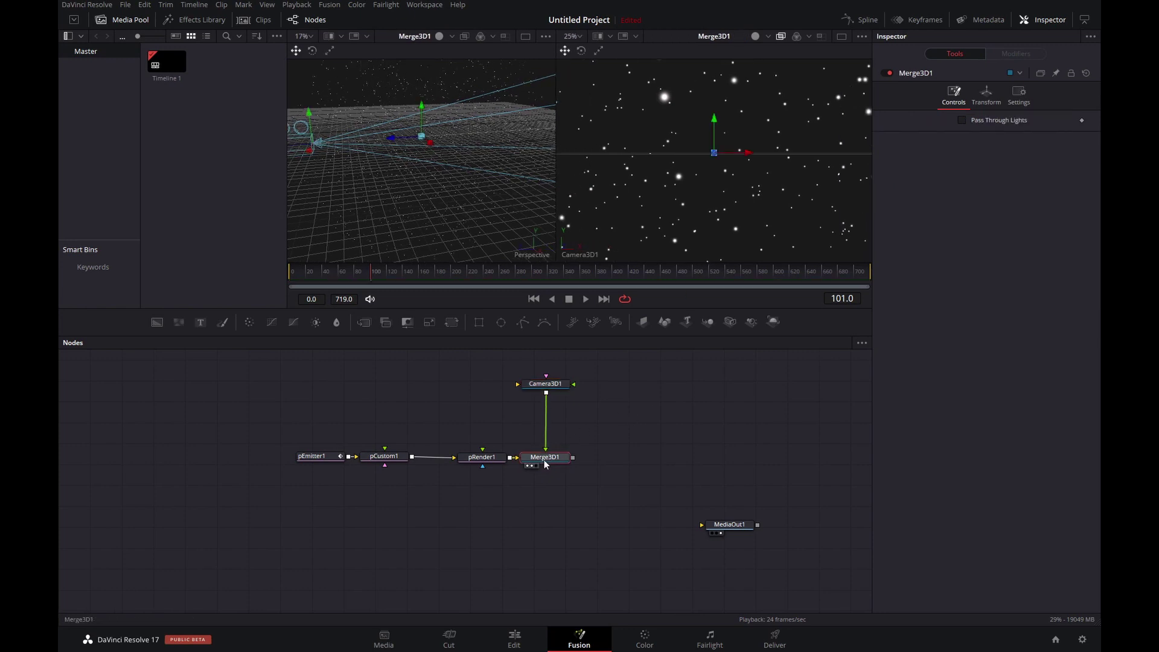
{"action": "key", "text": "shift+space"}
{"action": "type", "text": "render"}
{"action": "key", "text": "Return"}
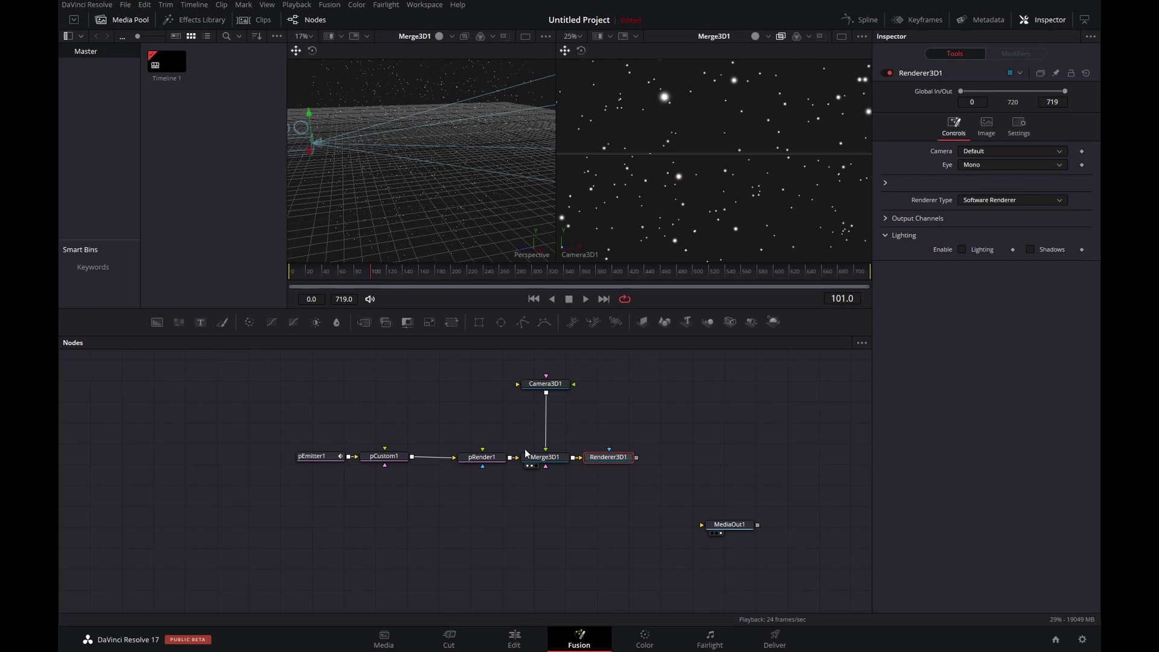
{"action": "left_click", "coordinate": [1024, 198]}
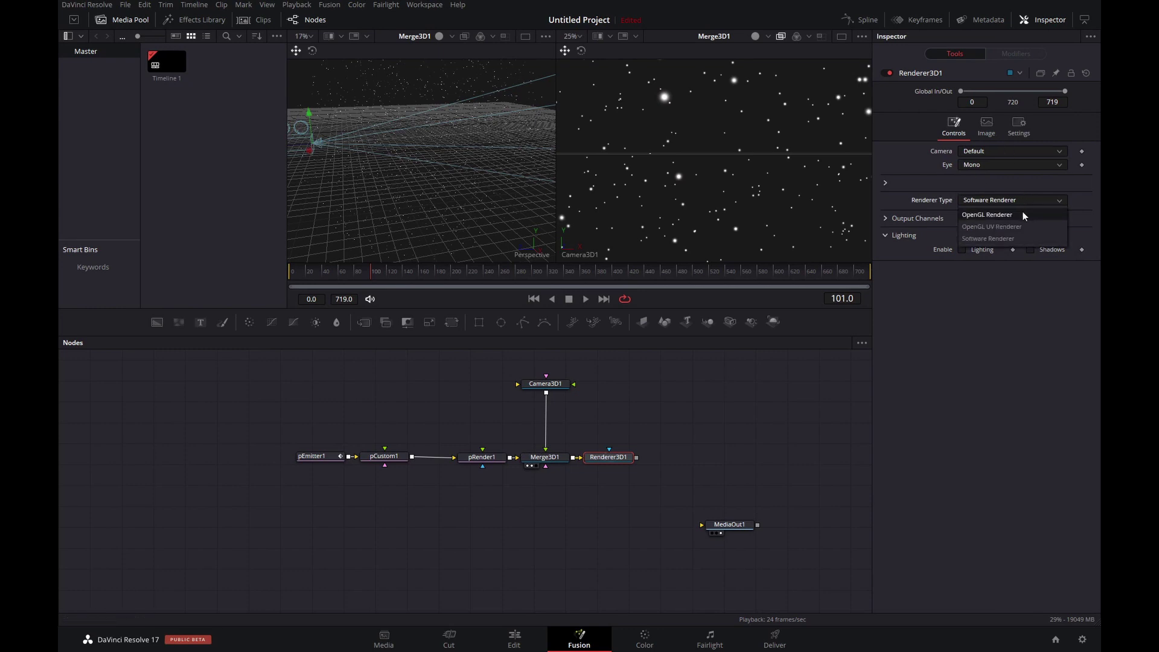
{"action": "left_click", "coordinate": [1023, 213]}
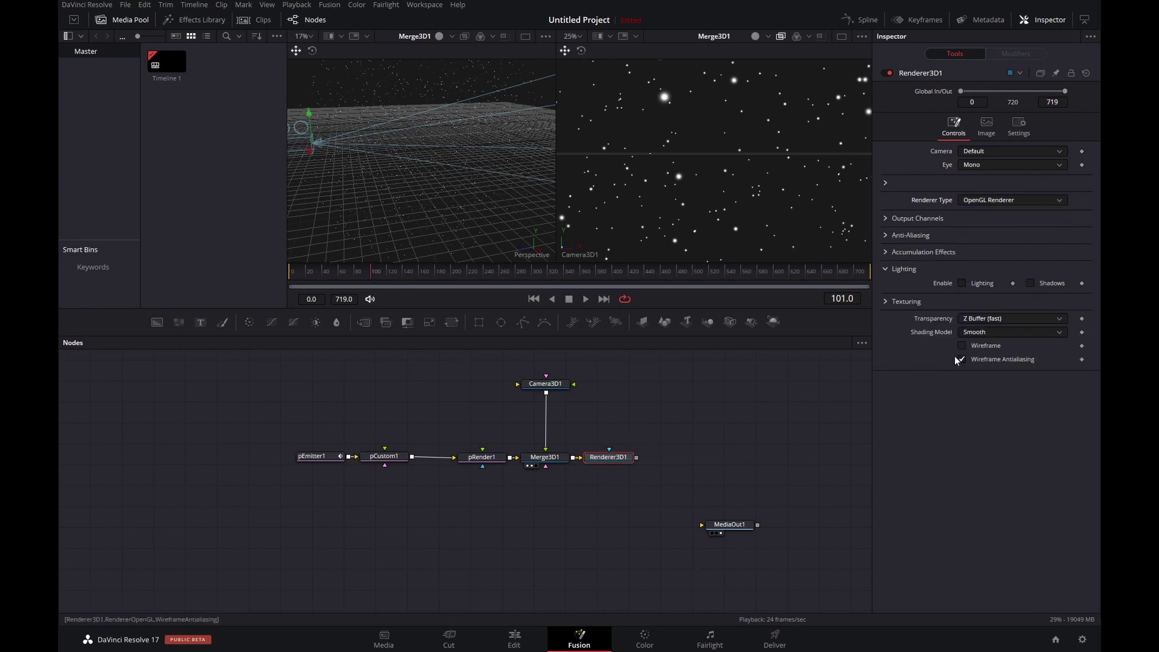
{"action": "left_click", "coordinate": [998, 319]}
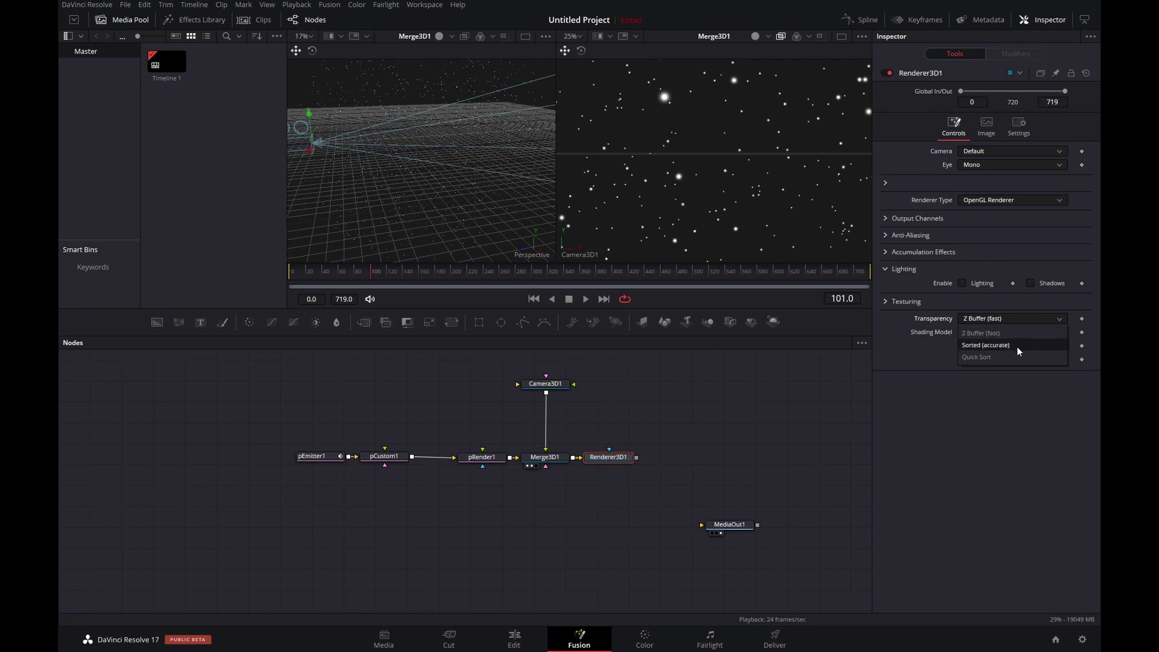
{"action": "left_click", "coordinate": [1017, 347]}
Show Renderer3D1 in the right viewer without checkerboard and play it from frame one
{"action": "key", "text": "2"}
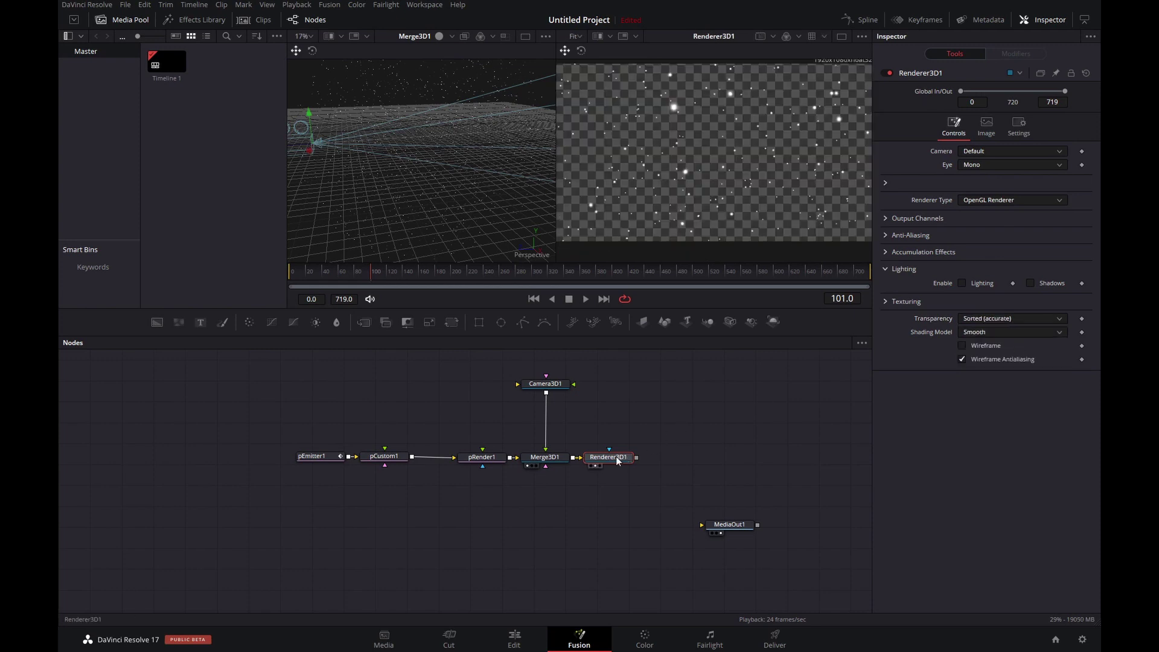
{"action": "left_click", "coordinate": [862, 38]}
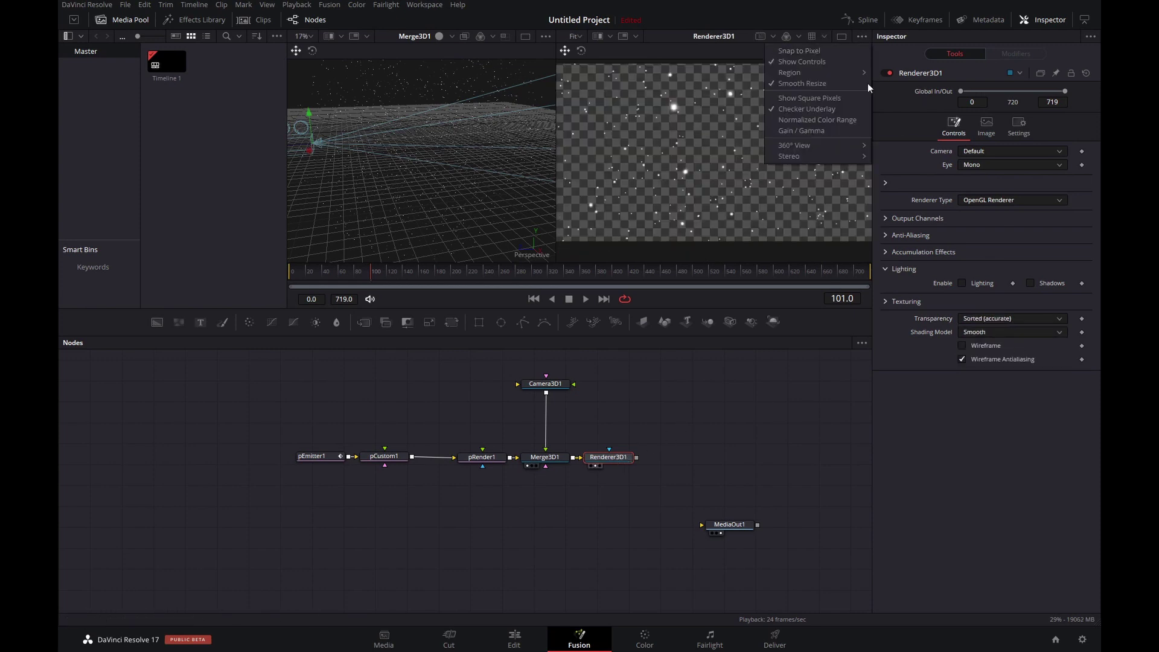
{"action": "left_click", "coordinate": [851, 111]}
{"action": "scroll", "coordinate": [736, 157], "scroll_direction": "down", "scroll_amount": 1}
{"action": "scroll", "coordinate": [736, 157], "scroll_direction": "up", "scroll_amount": 1}
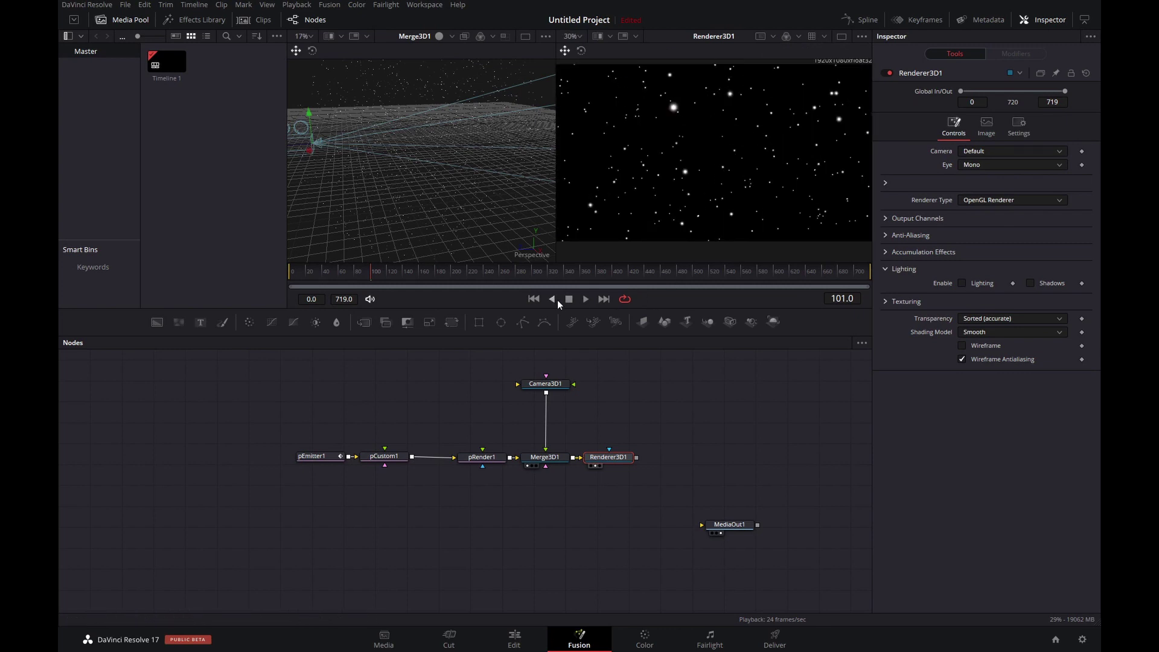
{"action": "left_click", "coordinate": [534, 299]}
{"action": "left_click", "coordinate": [586, 299]}
{"action": "left_click", "coordinate": [569, 299]}
{"action": "scroll", "coordinate": [673, 121], "scroll_direction": "up", "scroll_amount": 4}
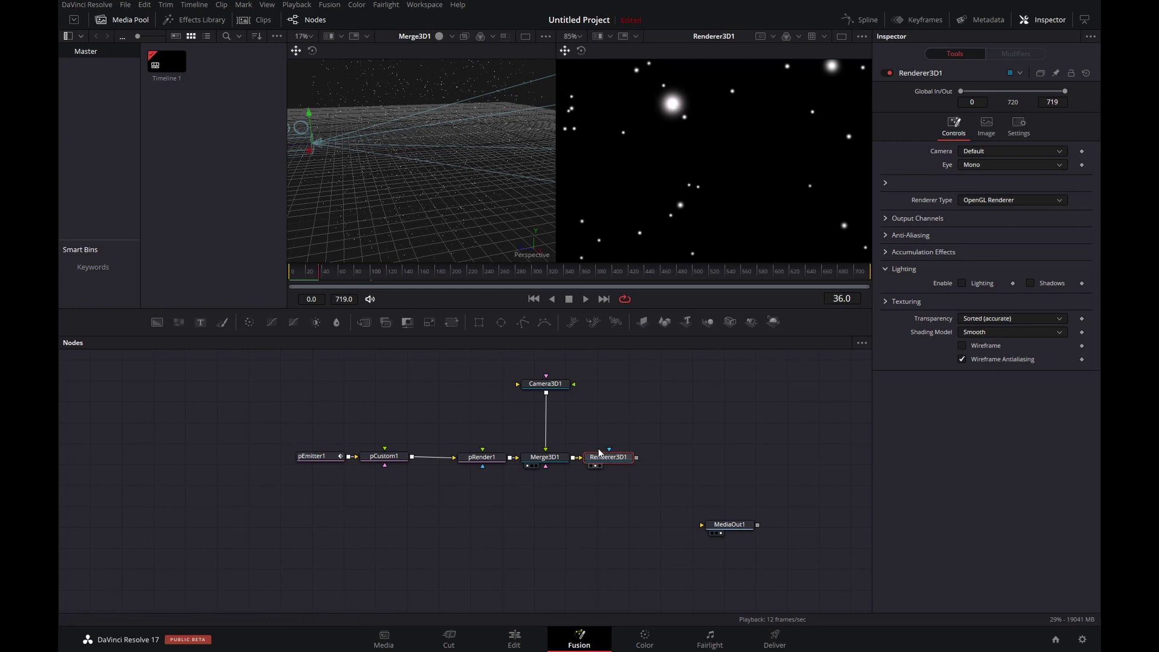
Add an Alpha Multiply node after Renderer3D1 and show its star field in the right viewer
{"action": "key", "text": "shift+space"}
{"action": "type", "text": "alp"}
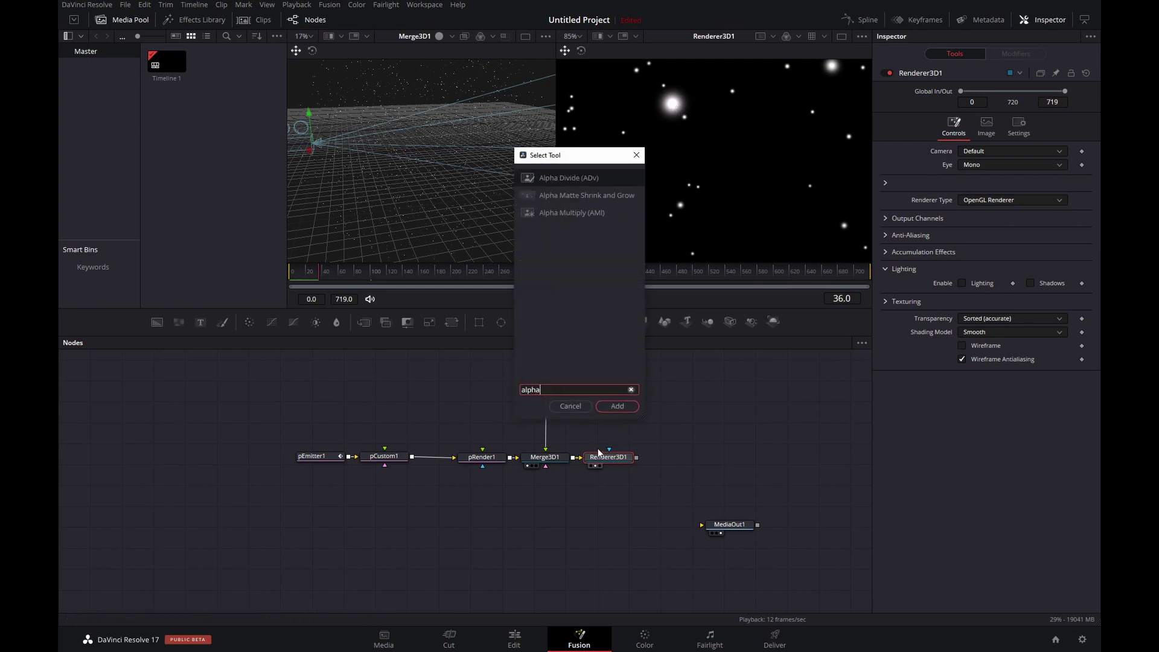
{"action": "type", "text": "ha"}
{"action": "key", "text": "Down"}
{"action": "key", "text": "Down"}
{"action": "key", "text": "Return"}
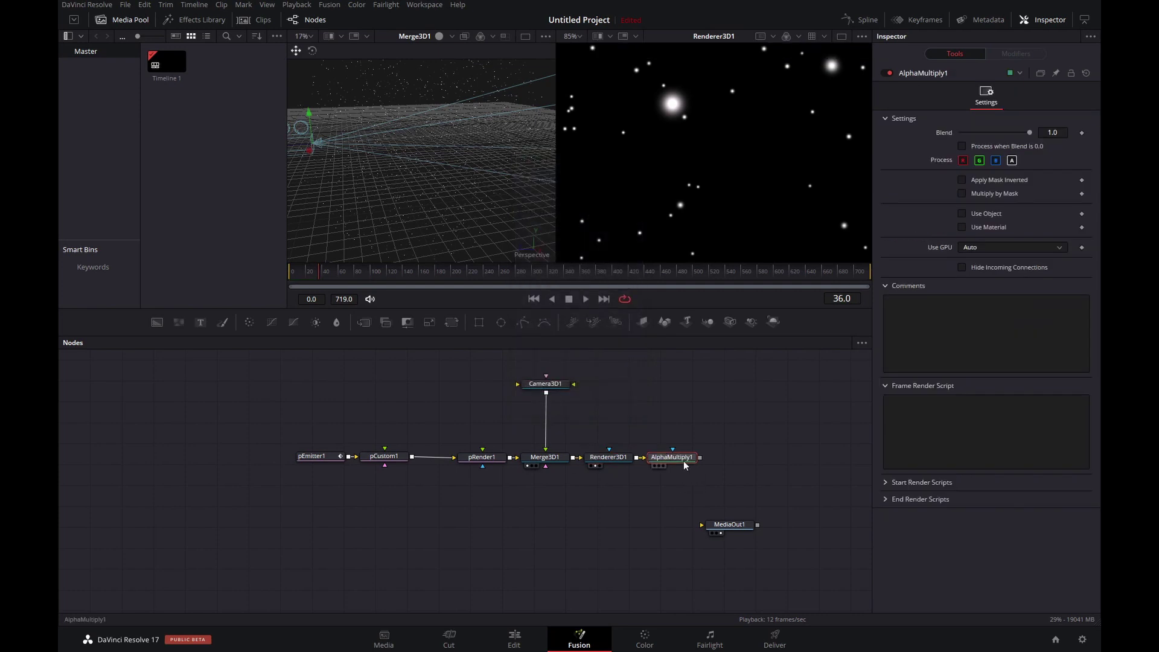
{"action": "left_click_drag", "start_coordinate": [683, 460], "coordinate": [693, 158]}
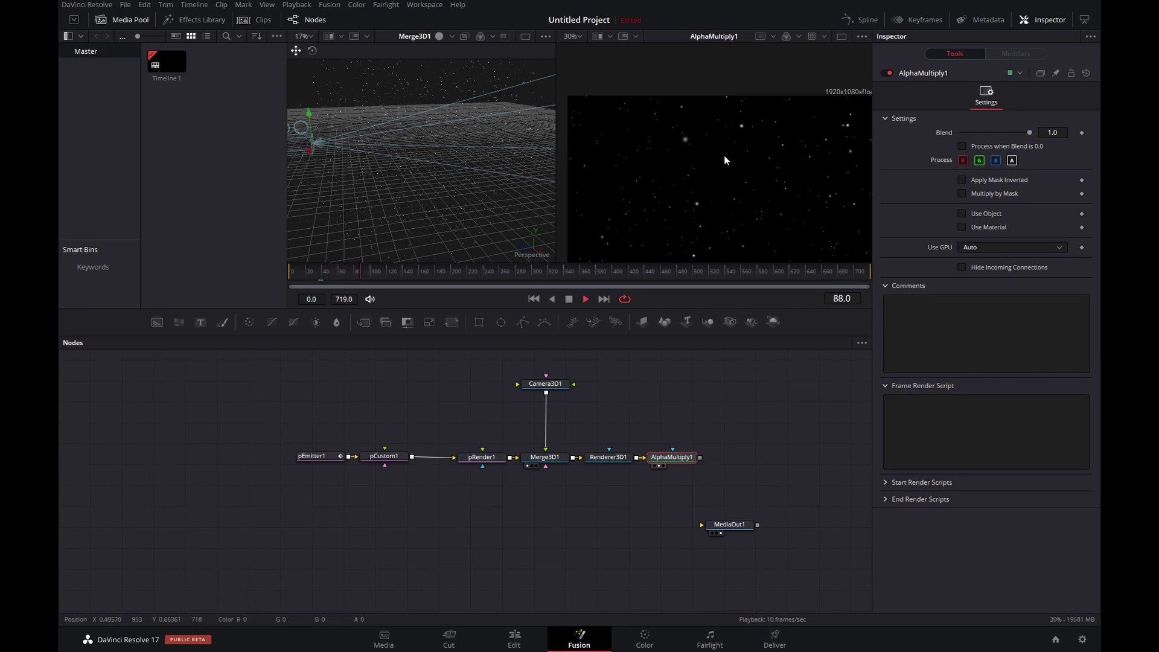
{"action": "key", "text": "space"}
Replace pCustom1's Size particle expression with n4*a
{"action": "left_click", "coordinate": [386, 458]}
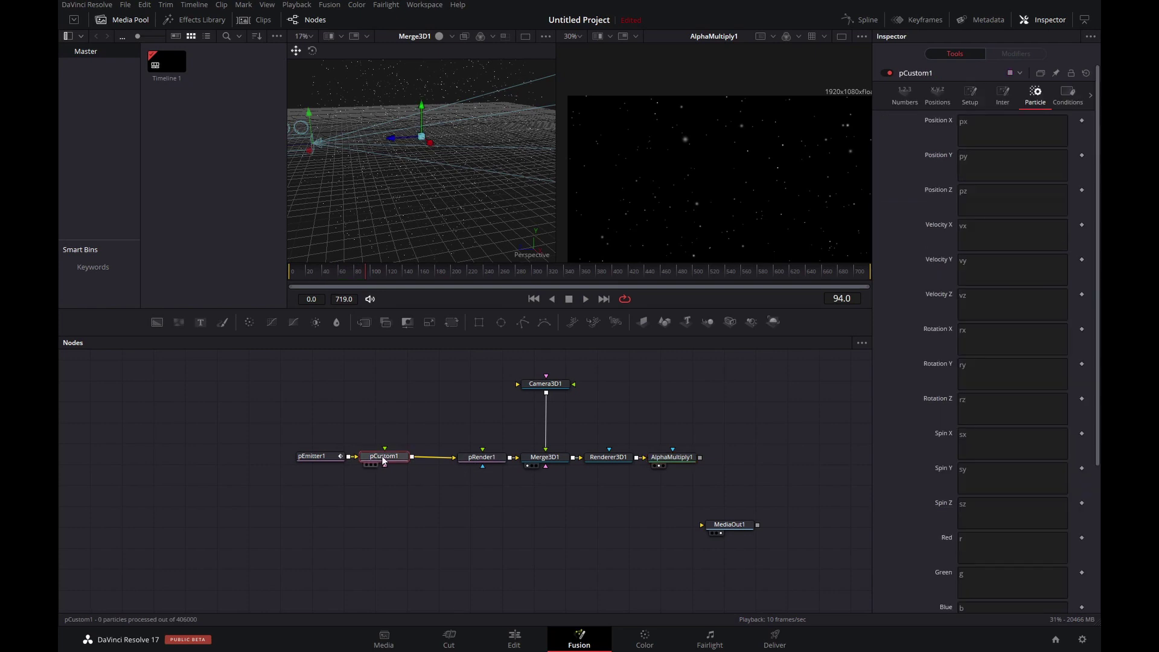
{"action": "scroll", "coordinate": [1002, 538], "scroll_direction": "down", "scroll_amount": 3}
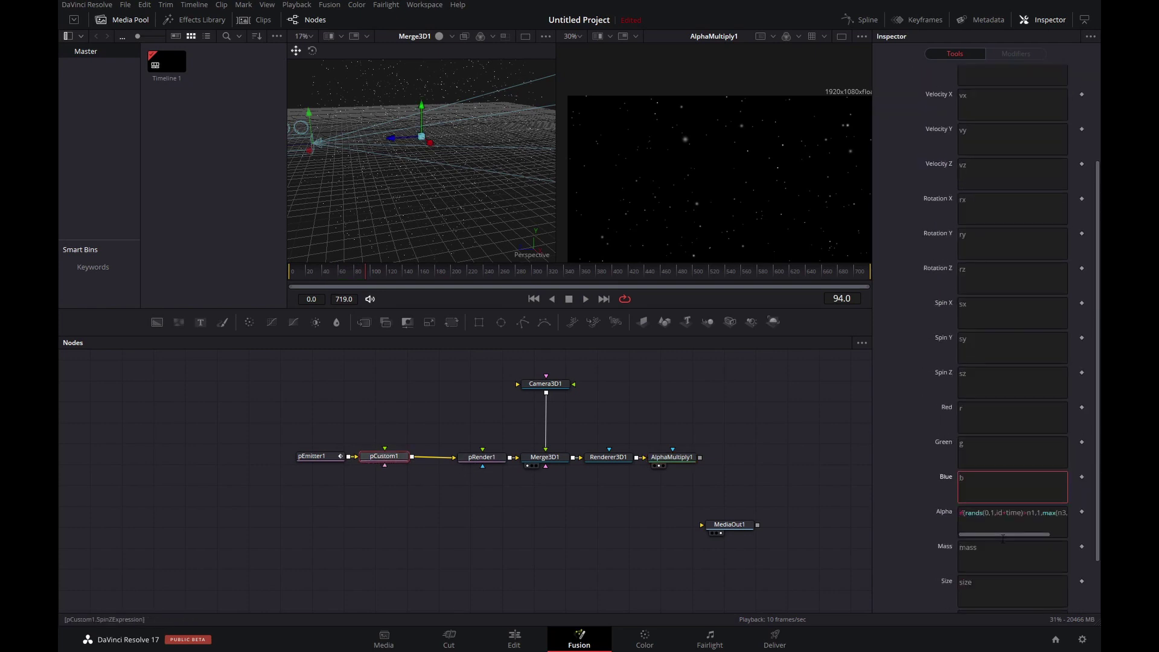
{"action": "double_click", "coordinate": [965, 583]}
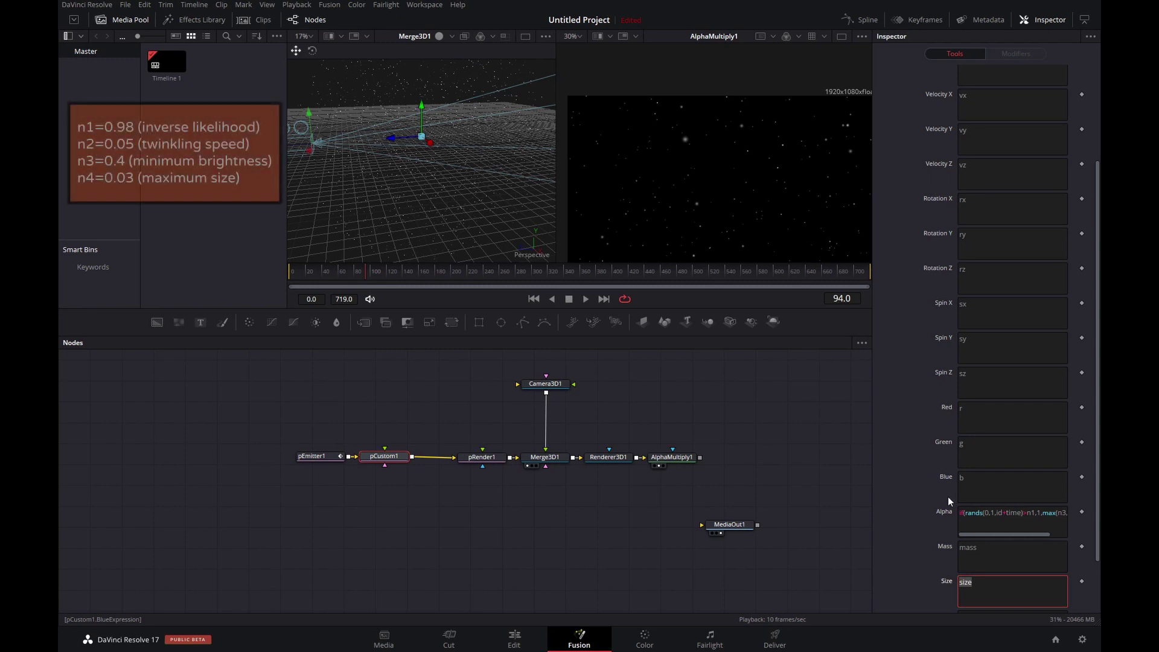
{"action": "type", "text": "n4"}
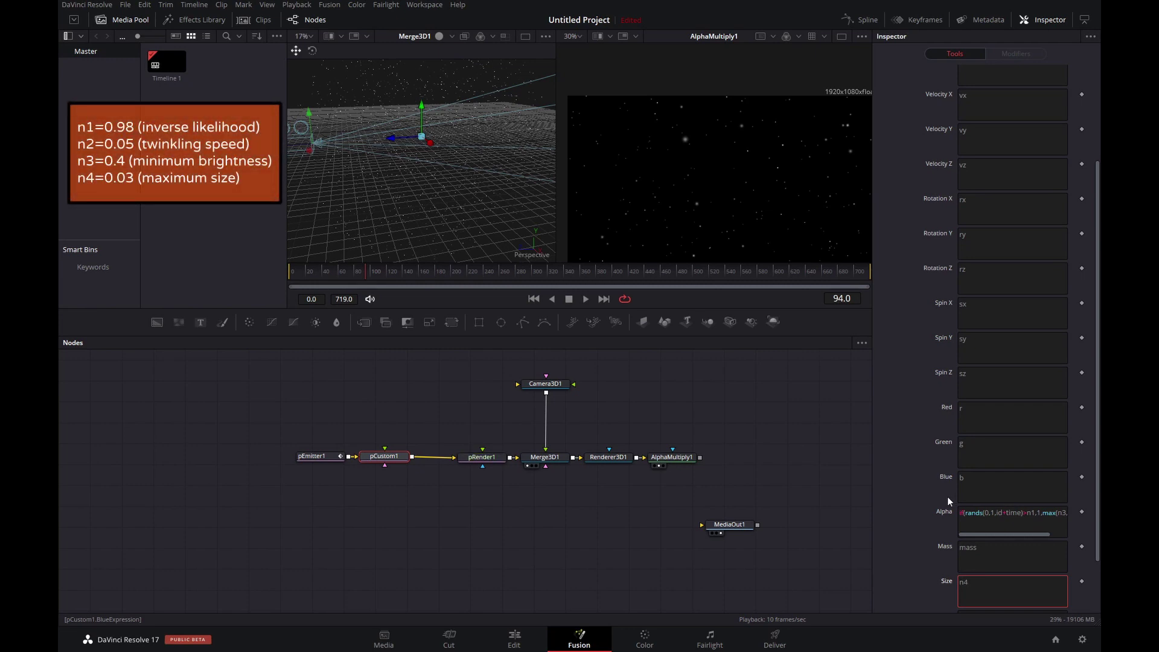
{"action": "type", "text": "*a"}
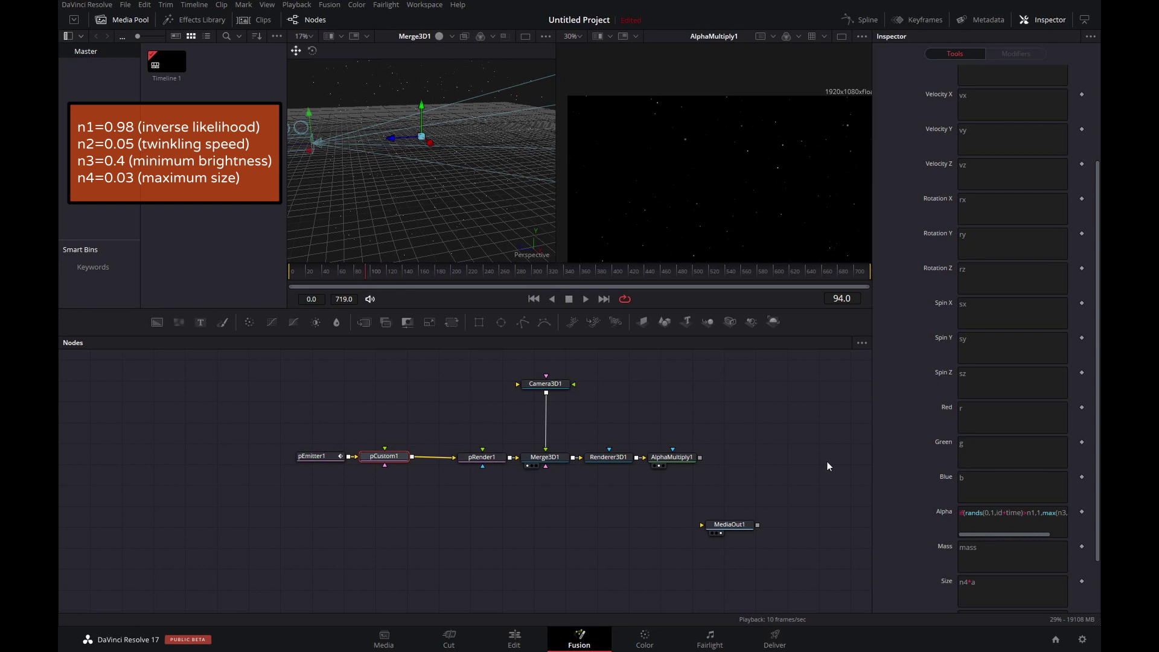
Play back the comp to preview the twinkling stars, then stop
{"action": "key", "text": "space"}
{"action": "scroll", "coordinate": [722, 197], "scroll_direction": "up", "scroll_amount": 2}
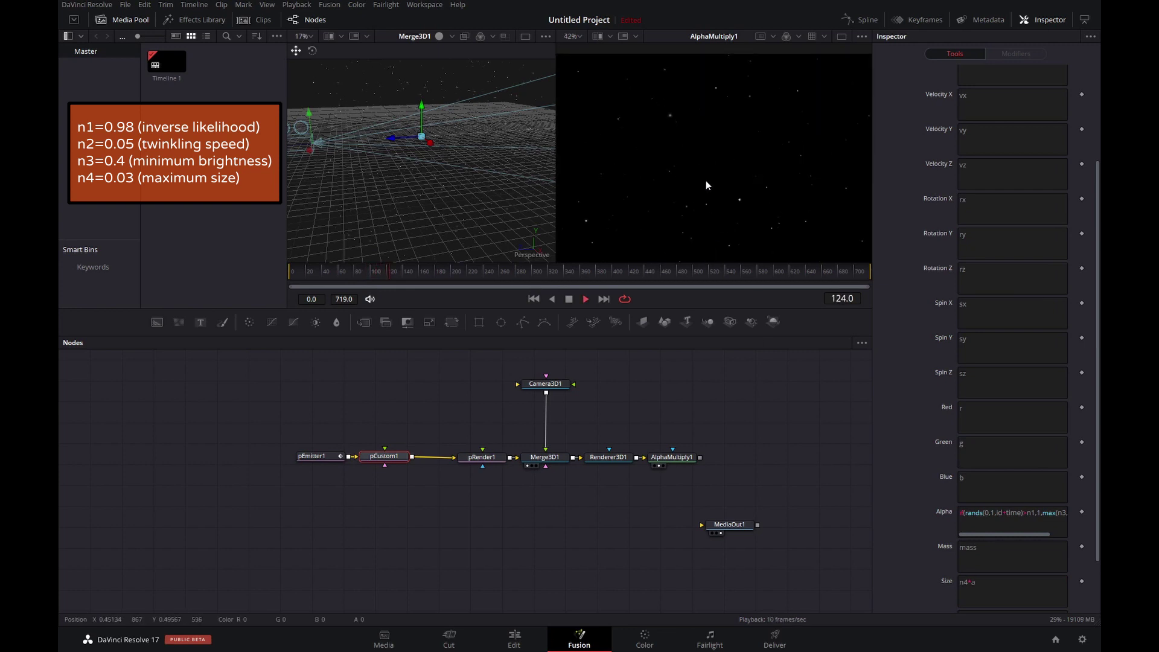
{"action": "scroll", "coordinate": [681, 136], "scroll_direction": "up", "scroll_amount": 5}
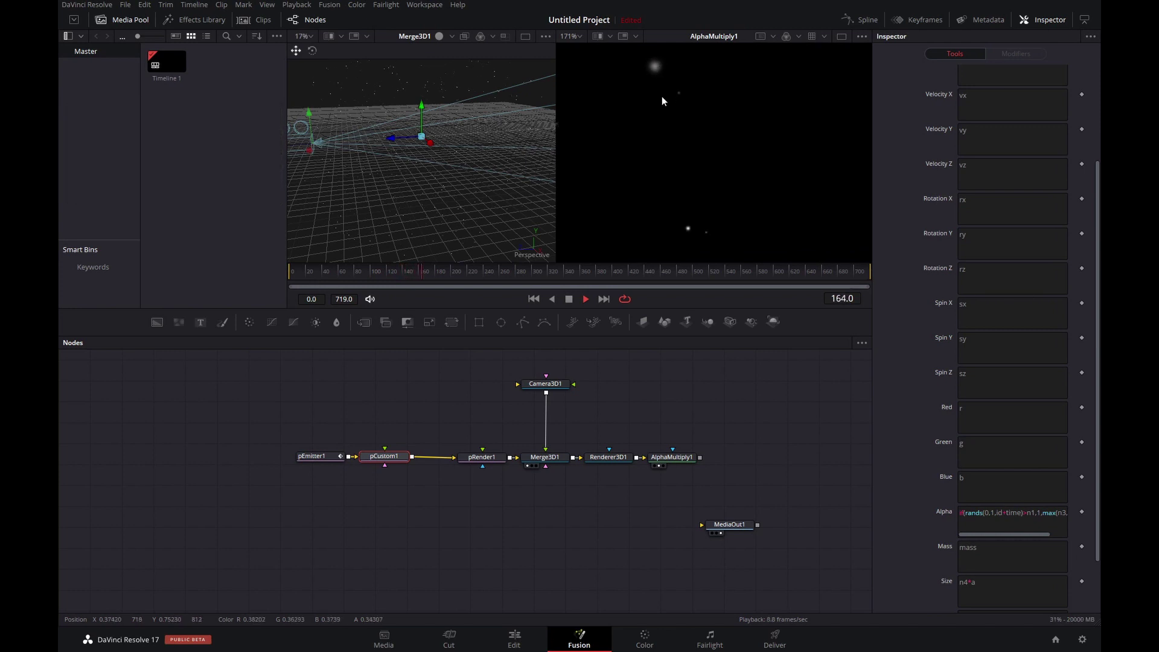
{"action": "scroll", "coordinate": [739, 147], "scroll_direction": "down", "scroll_amount": 3}
{"action": "scroll", "coordinate": [739, 147], "scroll_direction": "down", "scroll_amount": 2}
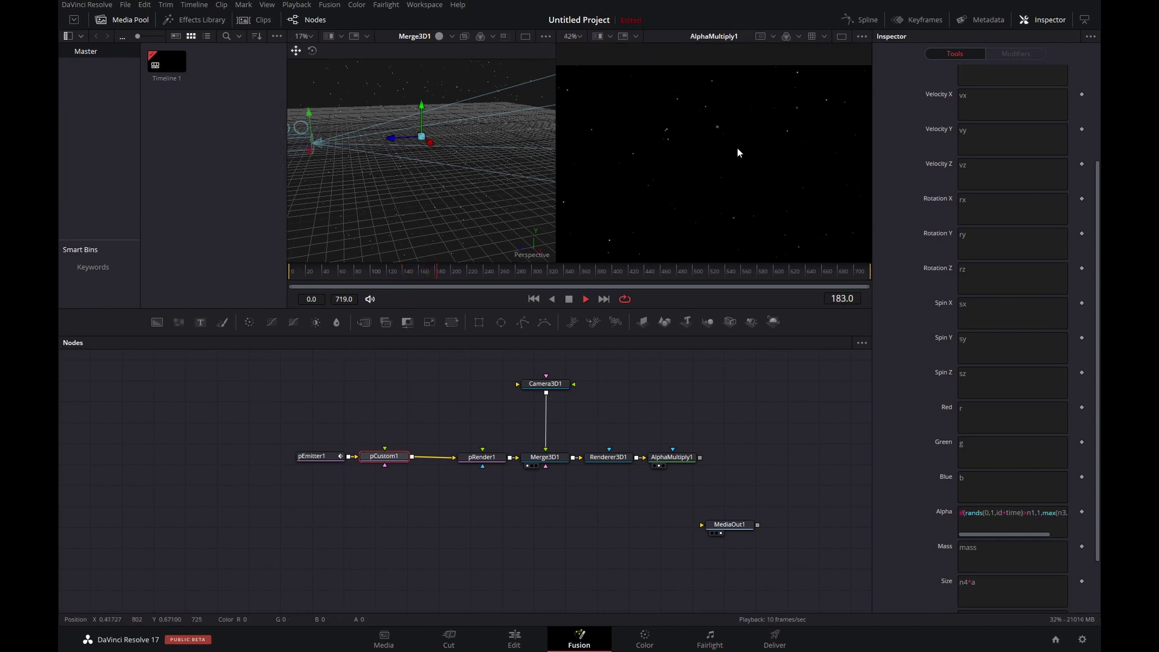
{"action": "key", "text": "space"}
Keyframe Camera3D1's Translation Z at frame 0
{"action": "left_click", "coordinate": [545, 385]}
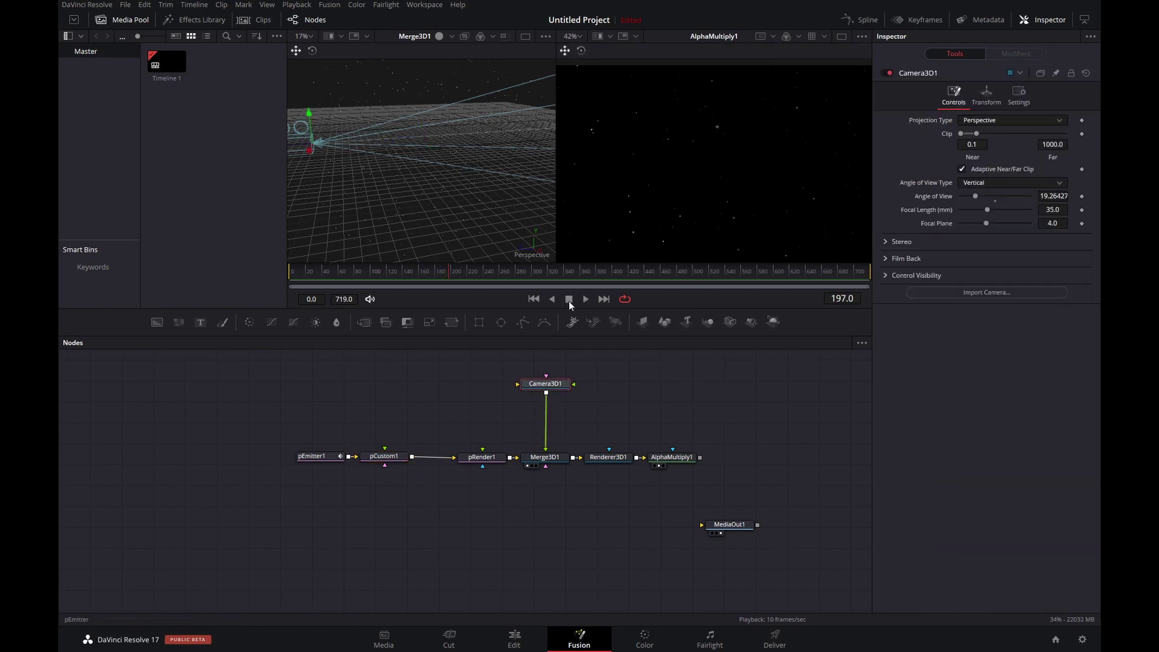
{"action": "left_click", "coordinate": [533, 299]}
{"action": "left_click", "coordinate": [986, 93]}
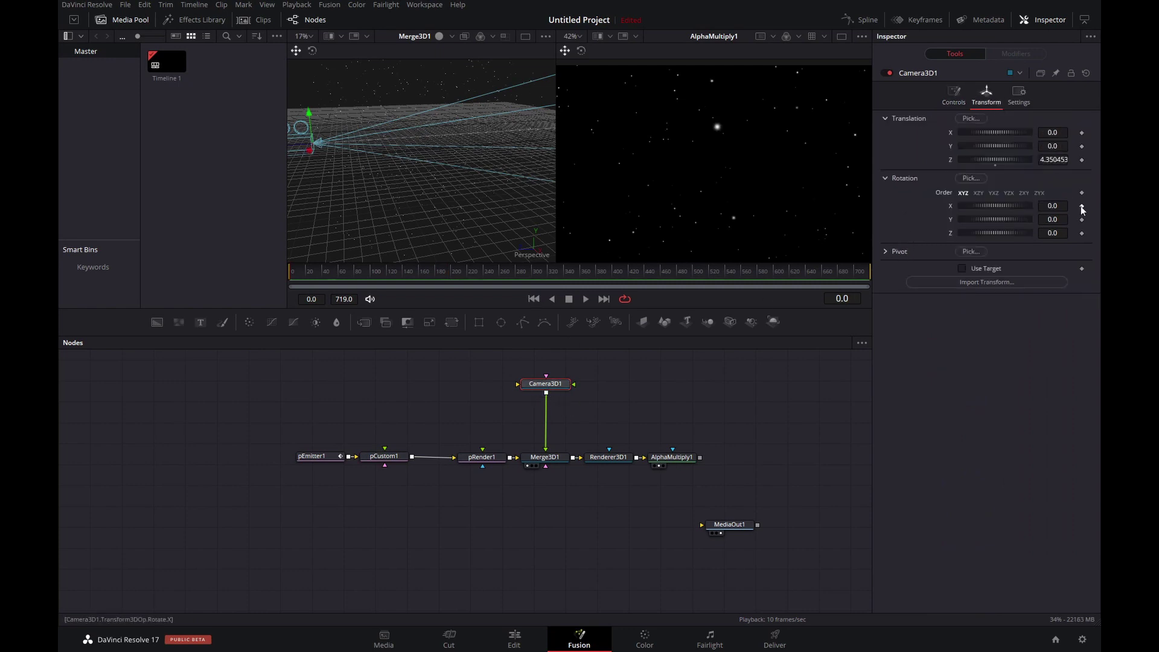
{"action": "left_click", "coordinate": [1081, 160]}
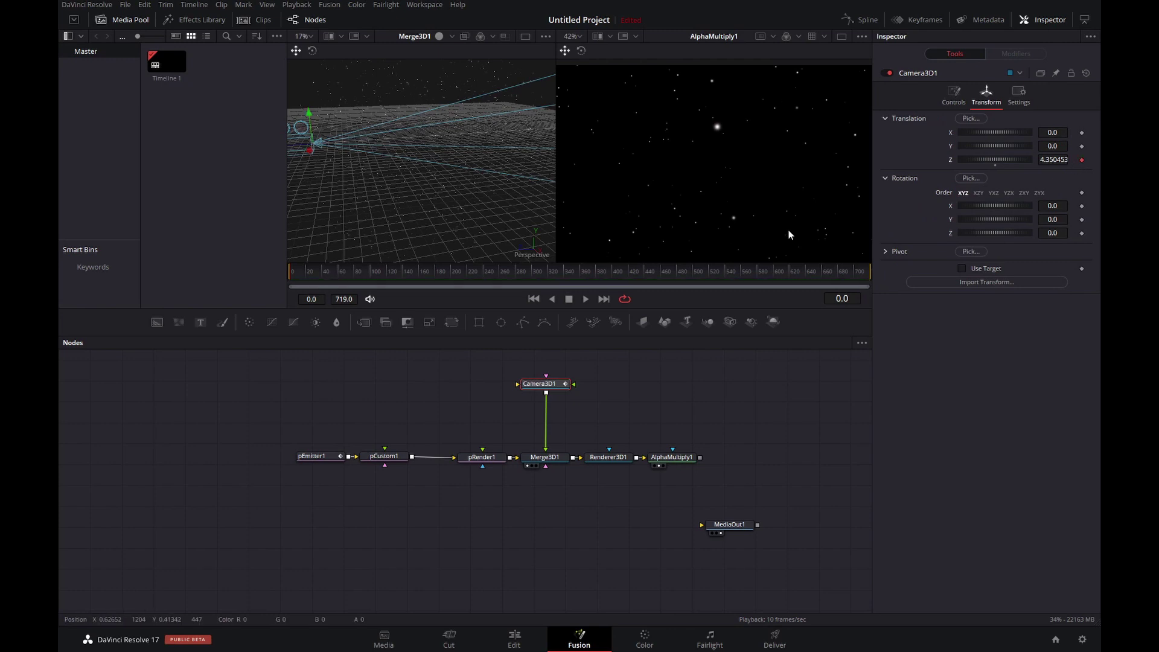
At the comp's last frame, push Camera3D1 forward along Z into the star field
{"action": "left_click_drag", "start_coordinate": [290, 273], "coordinate": [851, 283]}
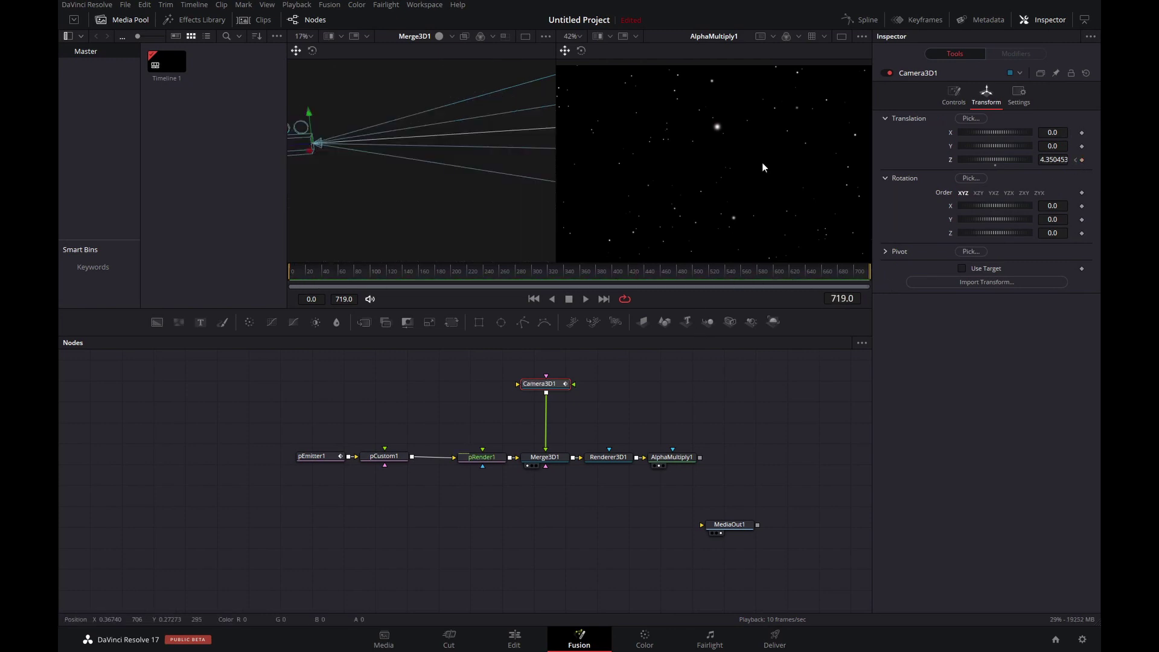
{"action": "left_click", "coordinate": [544, 458]}
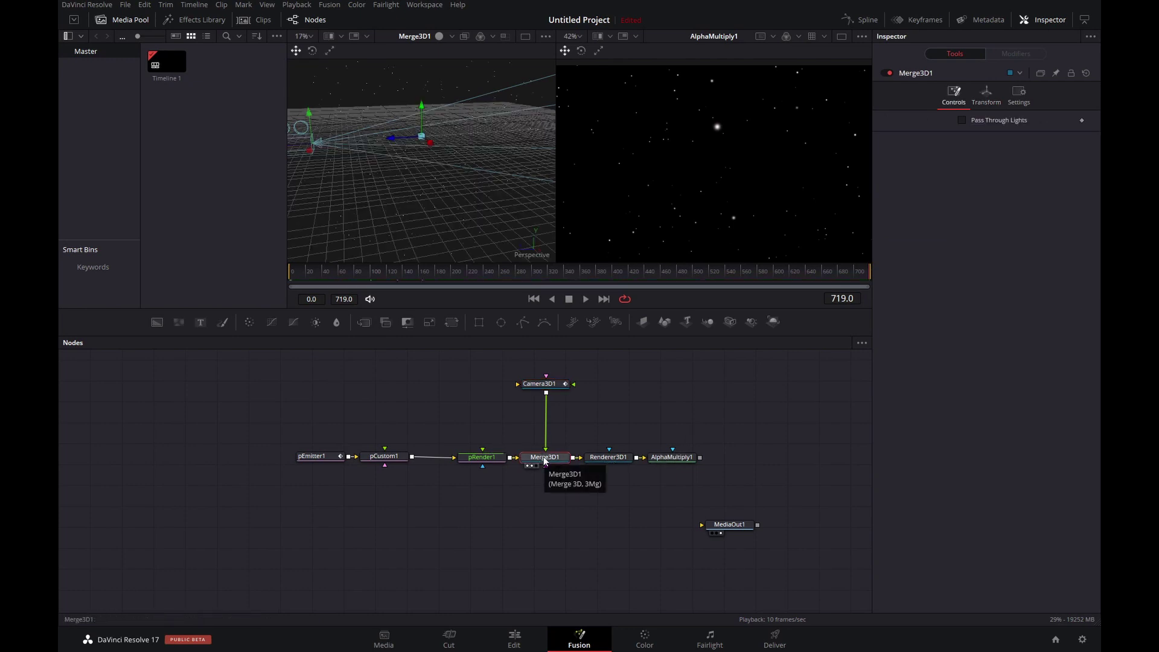
{"action": "key", "text": "2"}
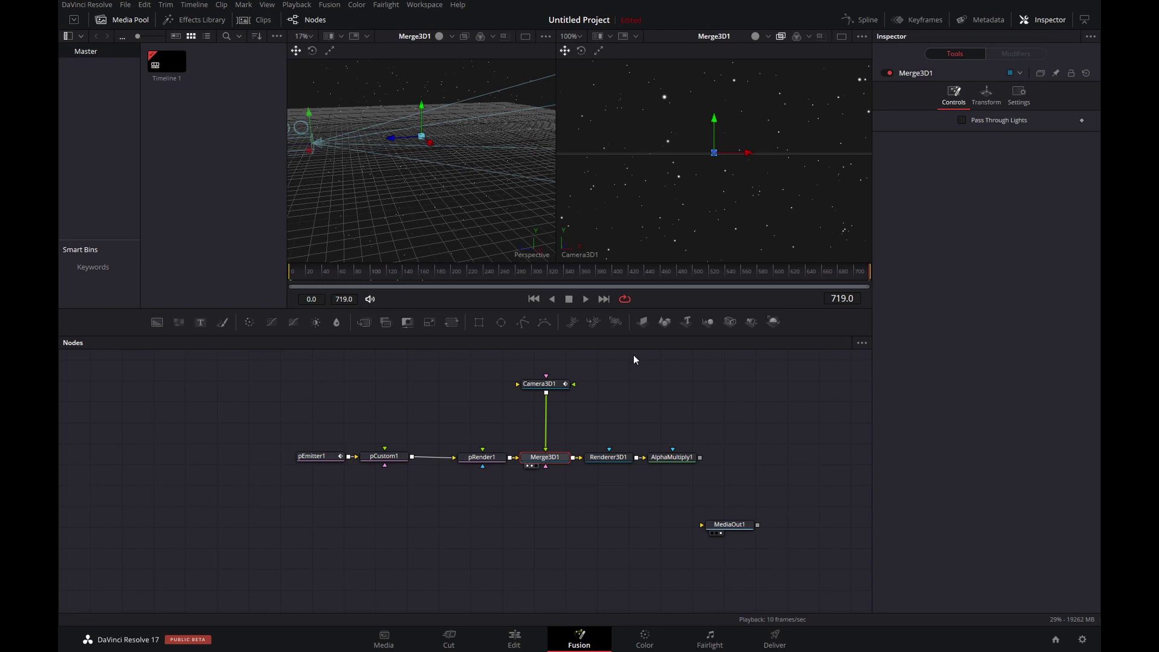
{"action": "left_click", "coordinate": [541, 384]}
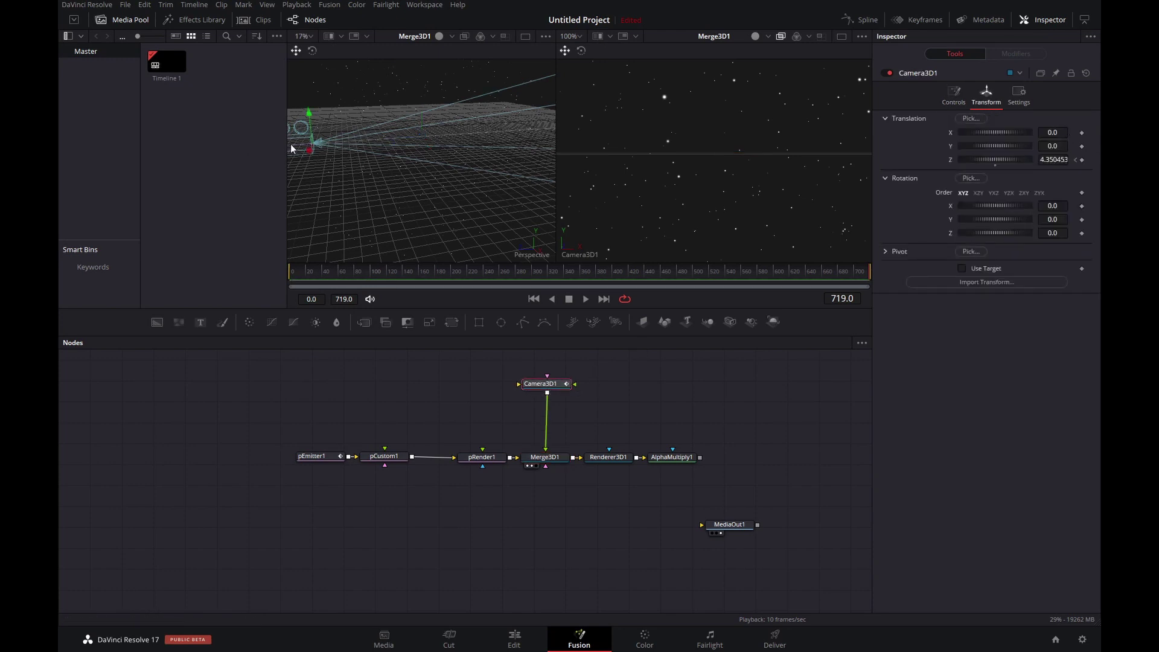
{"action": "scroll", "coordinate": [306, 143], "scroll_direction": "down", "scroll_amount": 2}
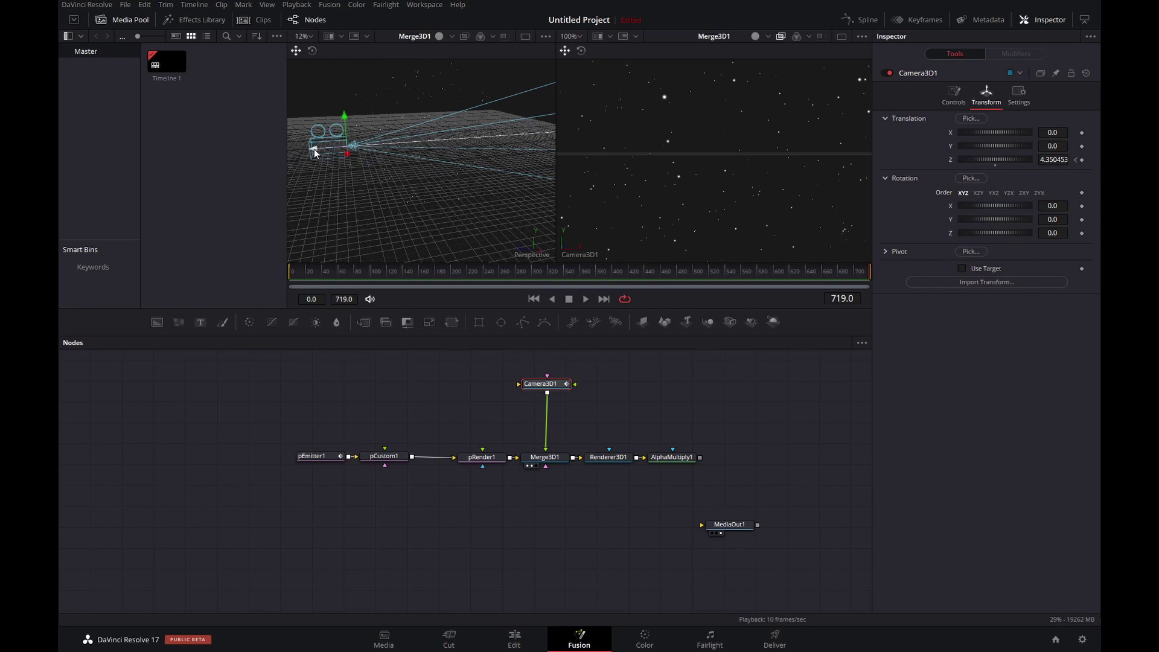
{"action": "left_click_drag", "start_coordinate": [324, 153], "coordinate": [368, 146]}
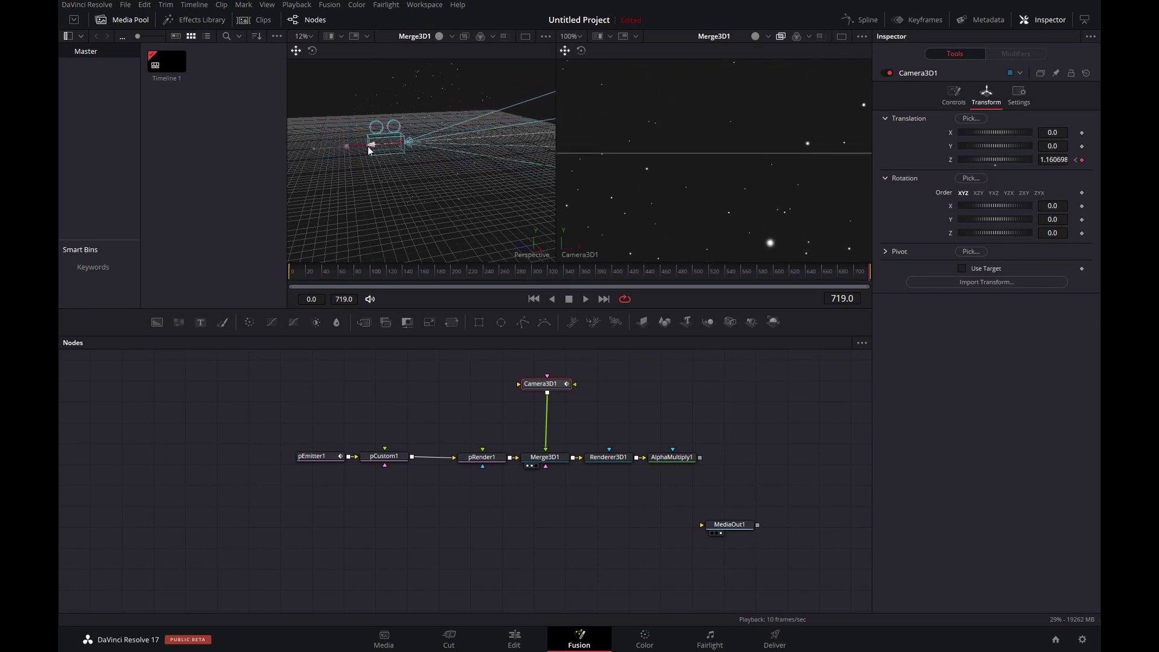
Play back the camera push-in, then select pEmitter1 and pCustom1
{"action": "left_click", "coordinate": [586, 299]}
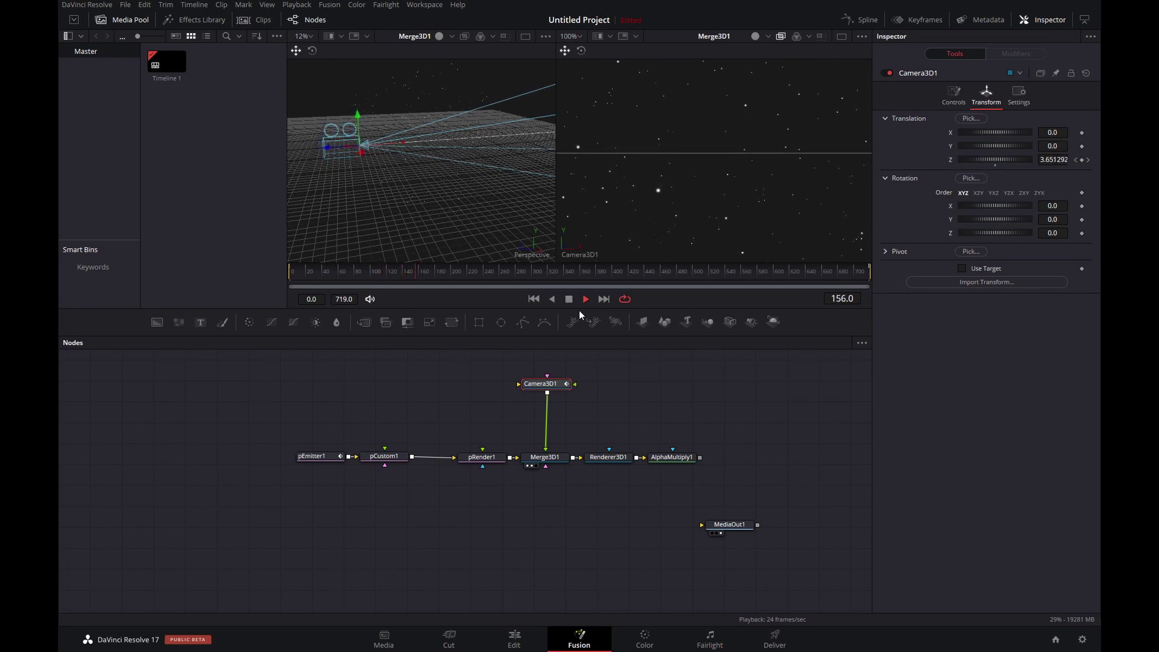
{"action": "left_click", "coordinate": [570, 297]}
{"action": "scroll", "coordinate": [410, 159], "scroll_direction": "up", "scroll_amount": 2}
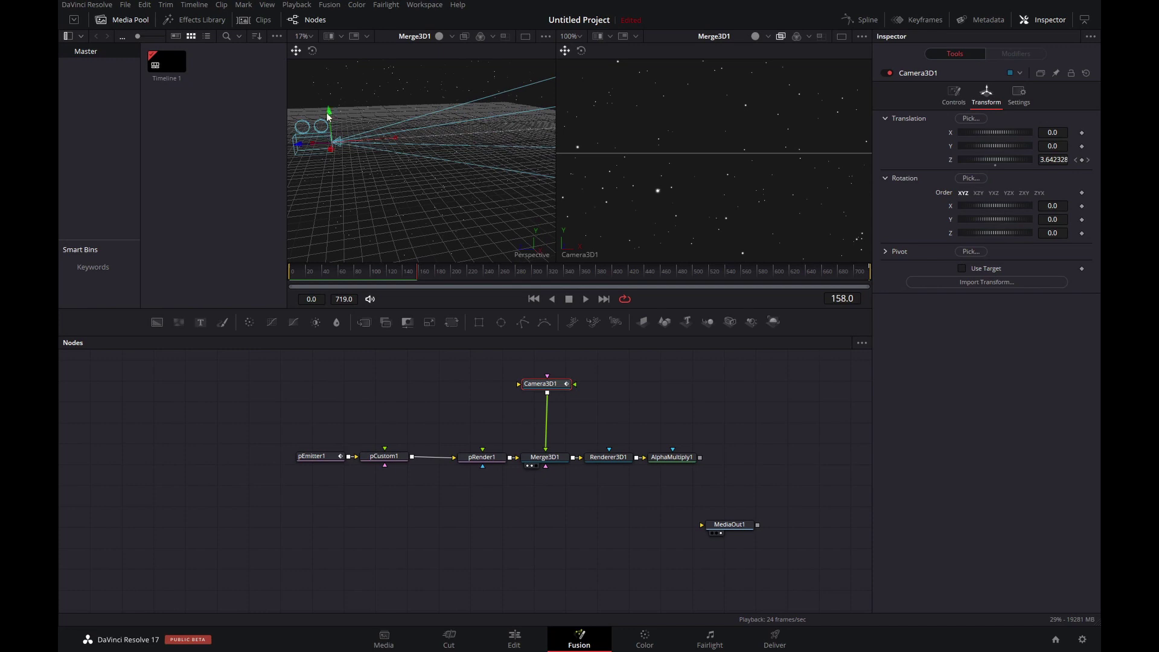
{"action": "left_click_drag", "start_coordinate": [298, 437], "coordinate": [296, 466]}
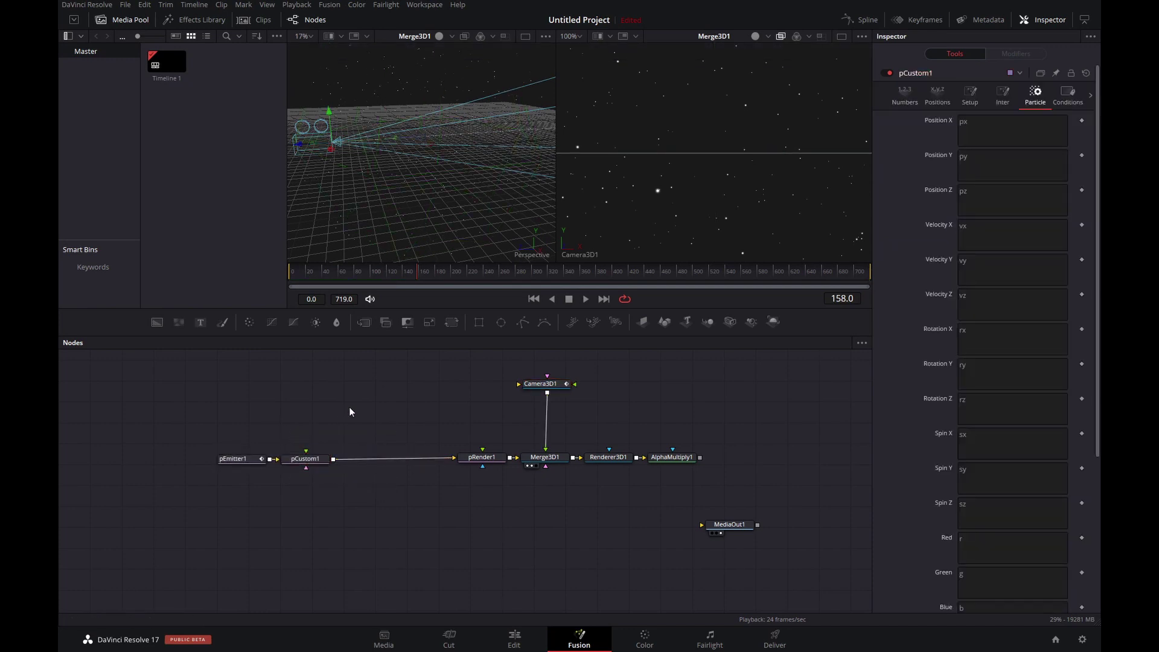
Insert a pKill node between pCustom1 and pRender1
{"action": "key", "text": "shift+space"}
{"action": "type", "text": "pkil"}
{"action": "key", "text": "Return"}
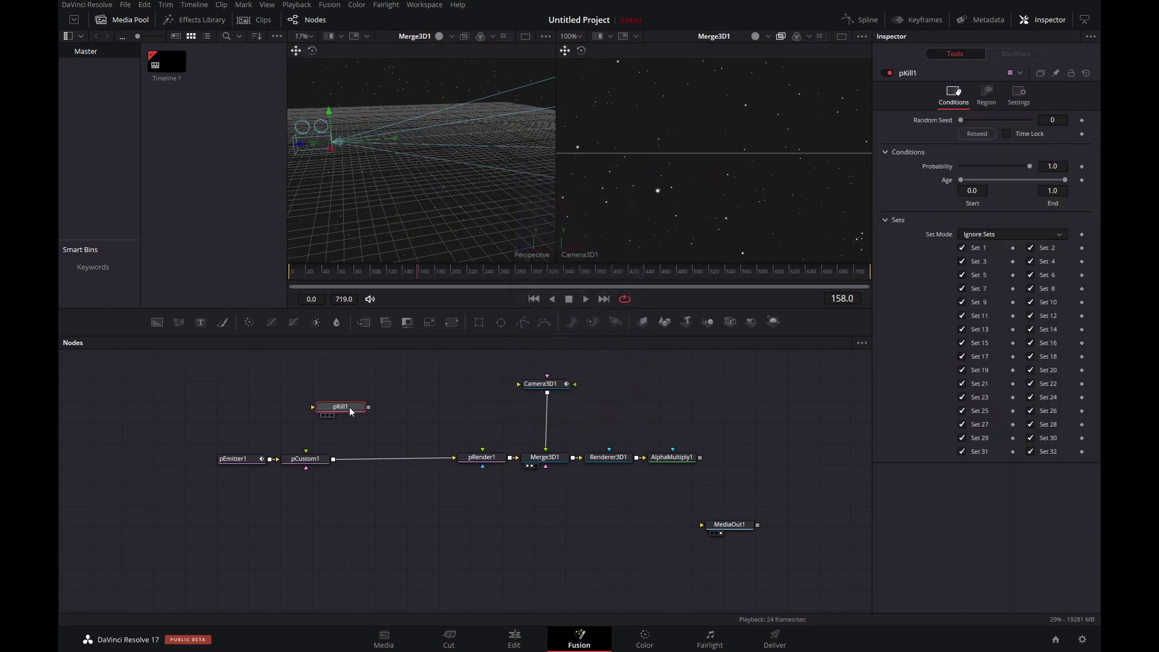
{"action": "left_click", "coordinate": [399, 457]}
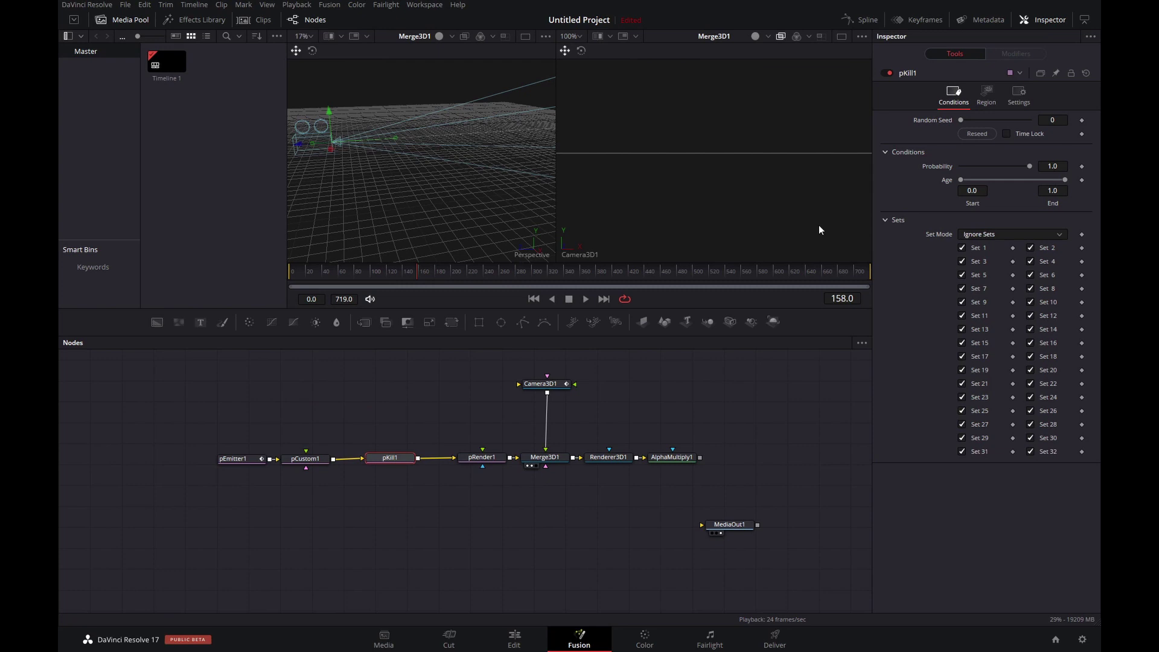
Set pKill1's Region Mode to When inside region and its Region to Mesh
{"action": "left_click", "coordinate": [990, 98]}
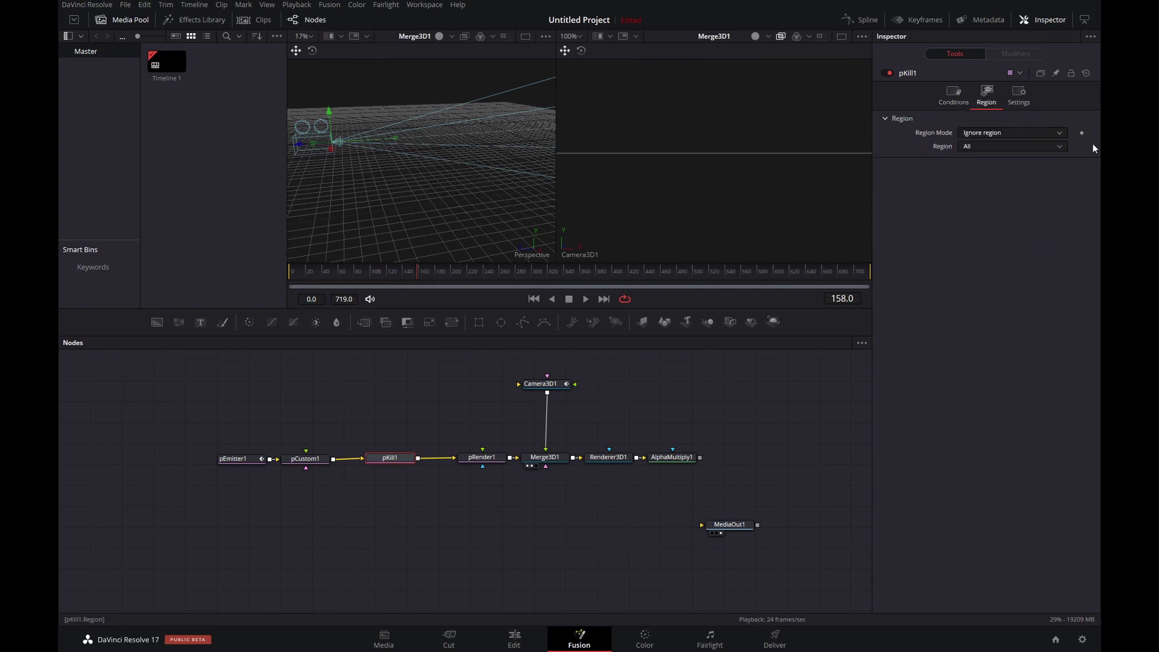
{"action": "left_click", "coordinate": [1038, 133]}
{"action": "left_click", "coordinate": [1018, 173]}
{"action": "left_click", "coordinate": [989, 146]}
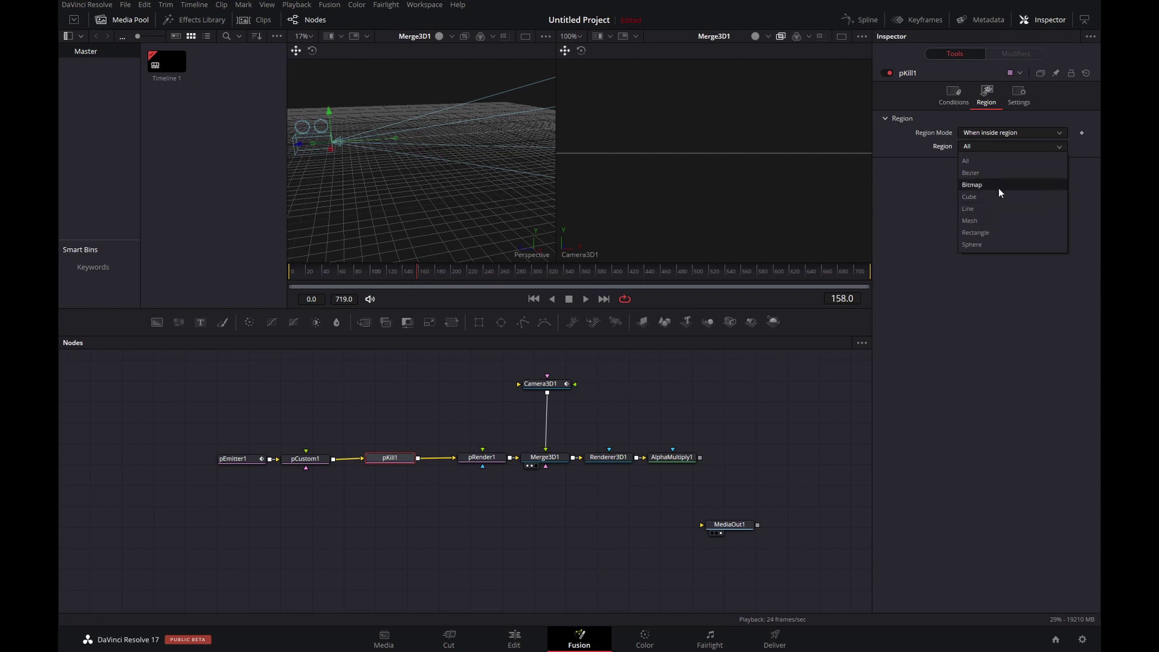
{"action": "left_click", "coordinate": [990, 220]}
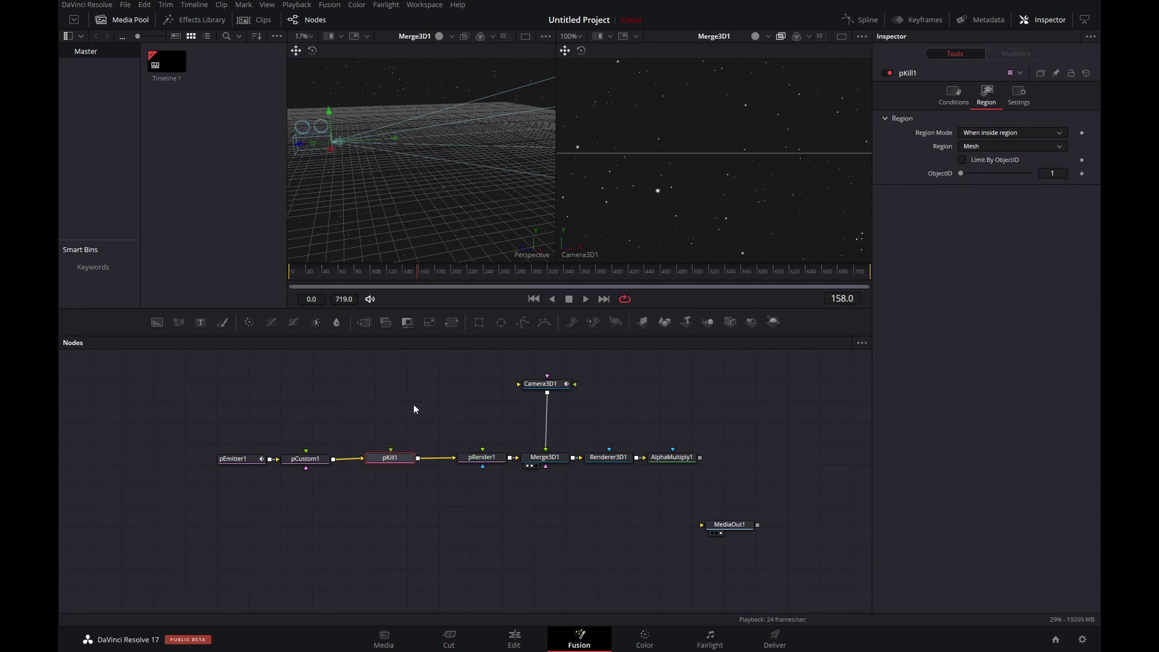
Add a Shape3D node beside Camera3D1 and set its shape to Cube
{"action": "key", "text": "shift+space"}
{"action": "type", "text": "shape"}
{"action": "key", "text": "Return"}
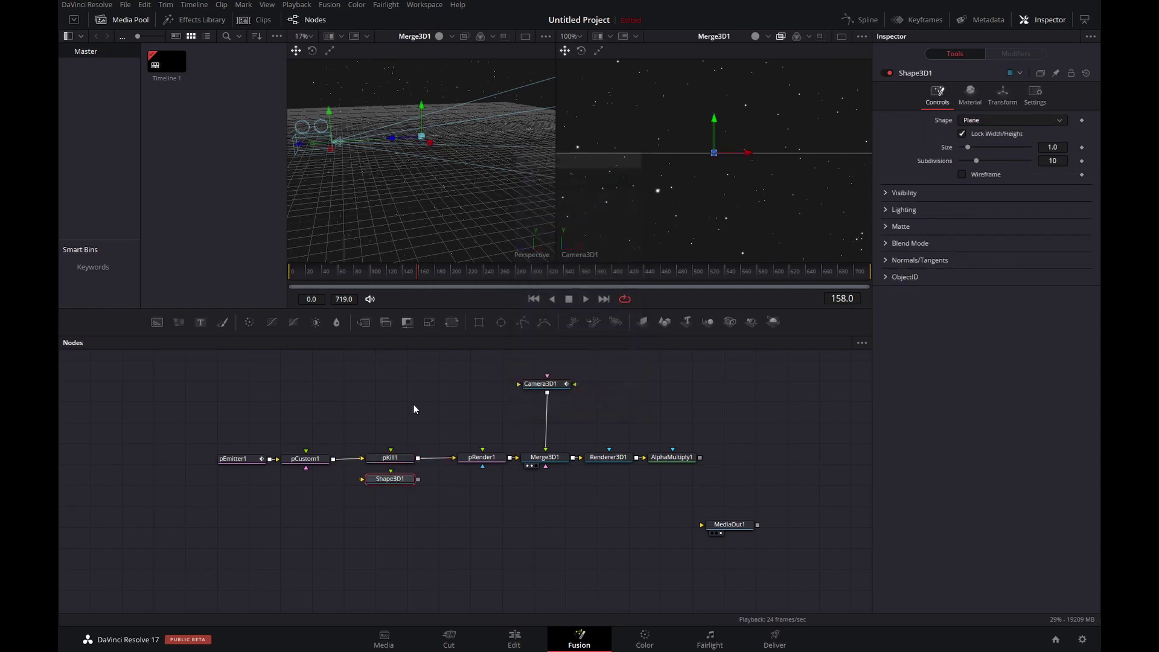
{"action": "left_click_drag", "start_coordinate": [387, 481], "coordinate": [543, 460]}
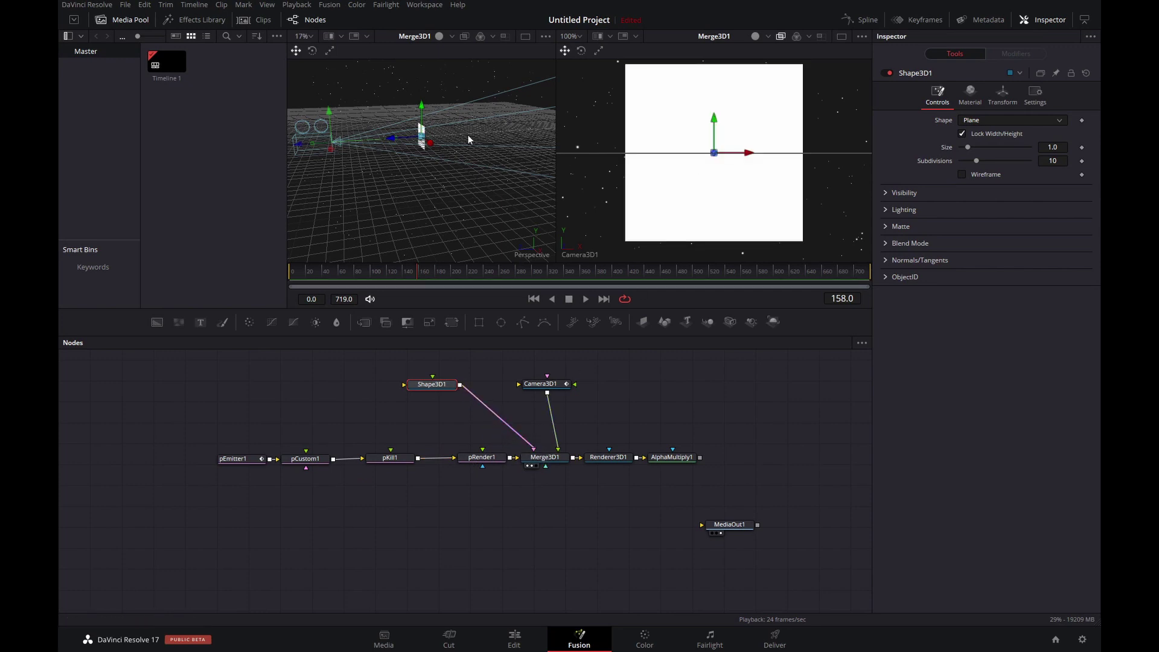
{"action": "left_click", "coordinate": [999, 122]}
{"action": "left_click", "coordinate": [995, 146]}
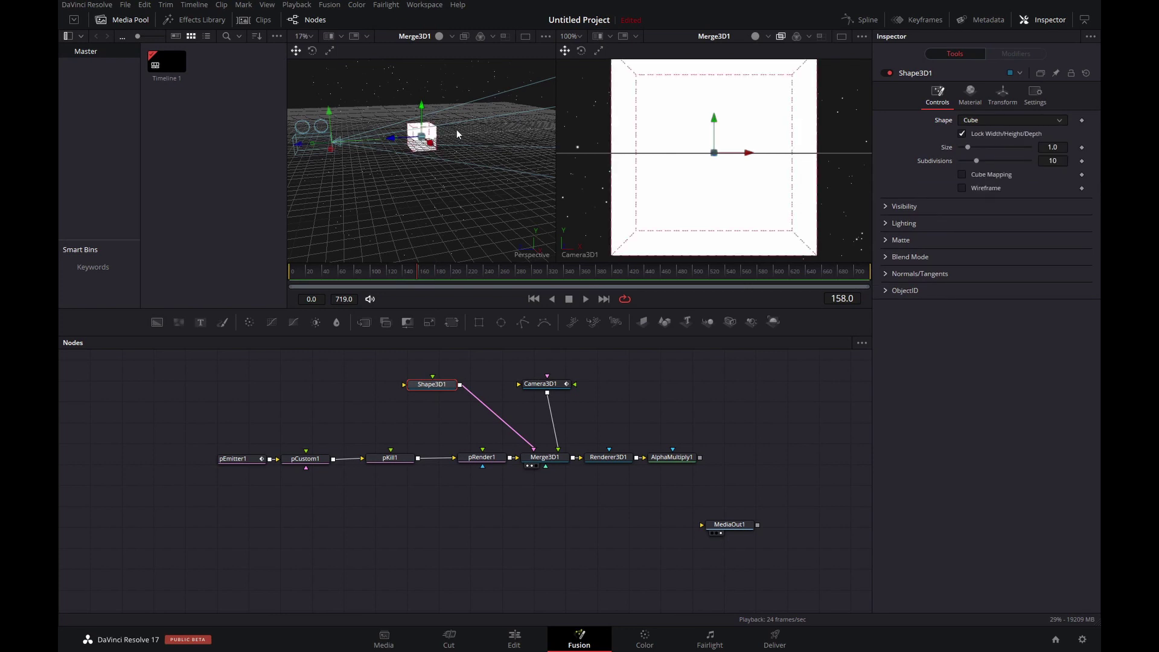
Unlock the cube's dimensions, size it 1.18 × 1.26 × 3.23, and move it toward the camera
{"action": "left_click", "coordinate": [962, 134]}
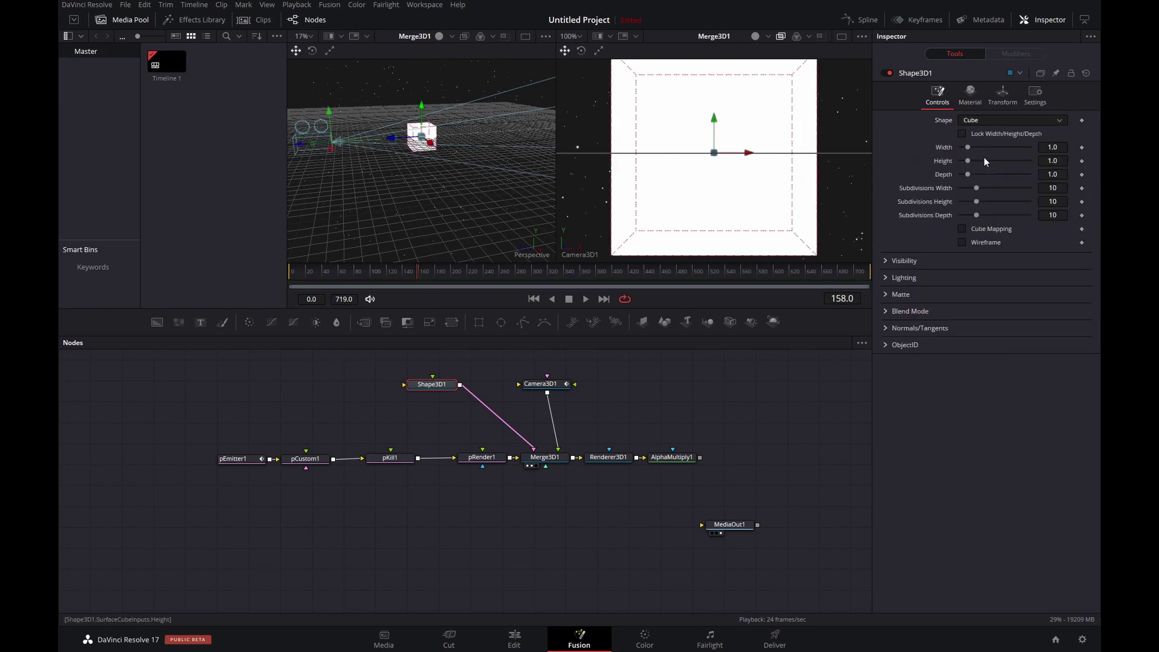
{"action": "left_click_drag", "start_coordinate": [969, 173], "coordinate": [985, 173]}
{"action": "left_click", "coordinate": [534, 299]}
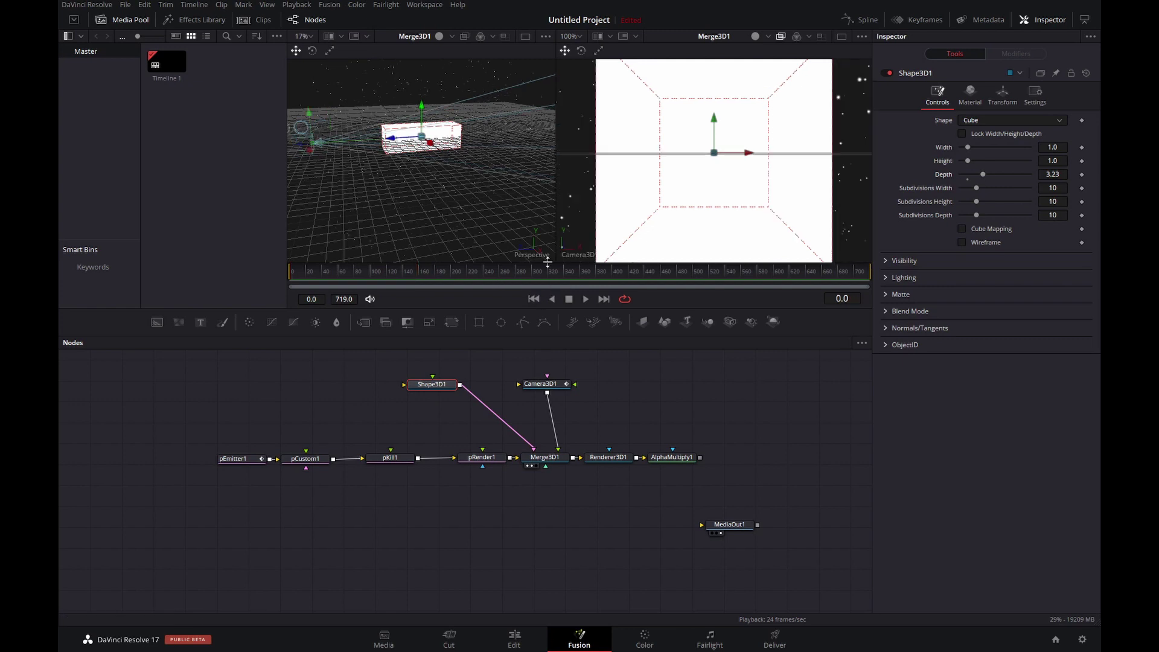
{"action": "left_click_drag", "start_coordinate": [388, 135], "coordinate": [337, 150]}
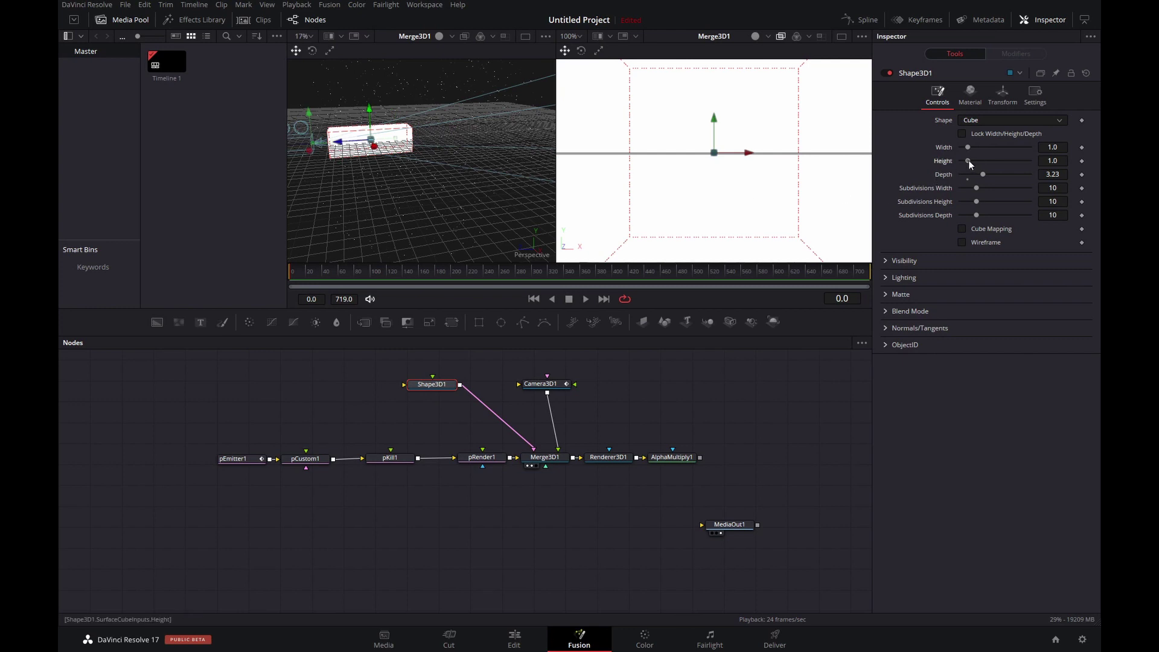
{"action": "left_click_drag", "start_coordinate": [969, 160], "coordinate": [972, 161]}
{"action": "left_click_drag", "start_coordinate": [455, 171], "coordinate": [725, 211]}
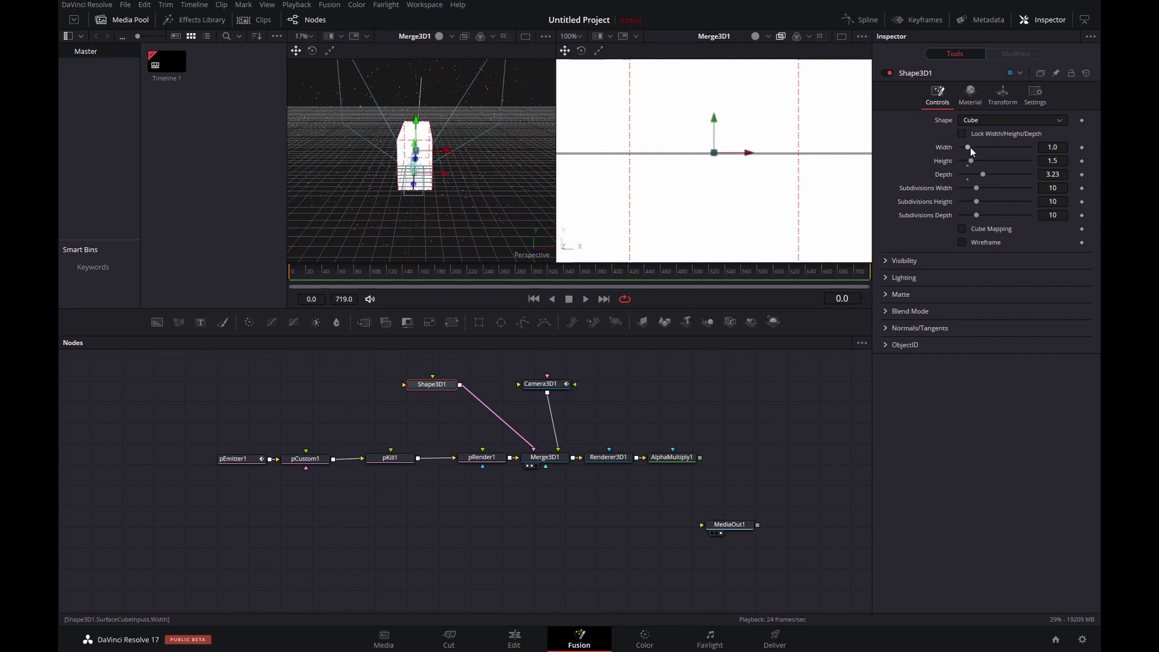
{"action": "left_click_drag", "start_coordinate": [970, 151], "coordinate": [973, 150]}
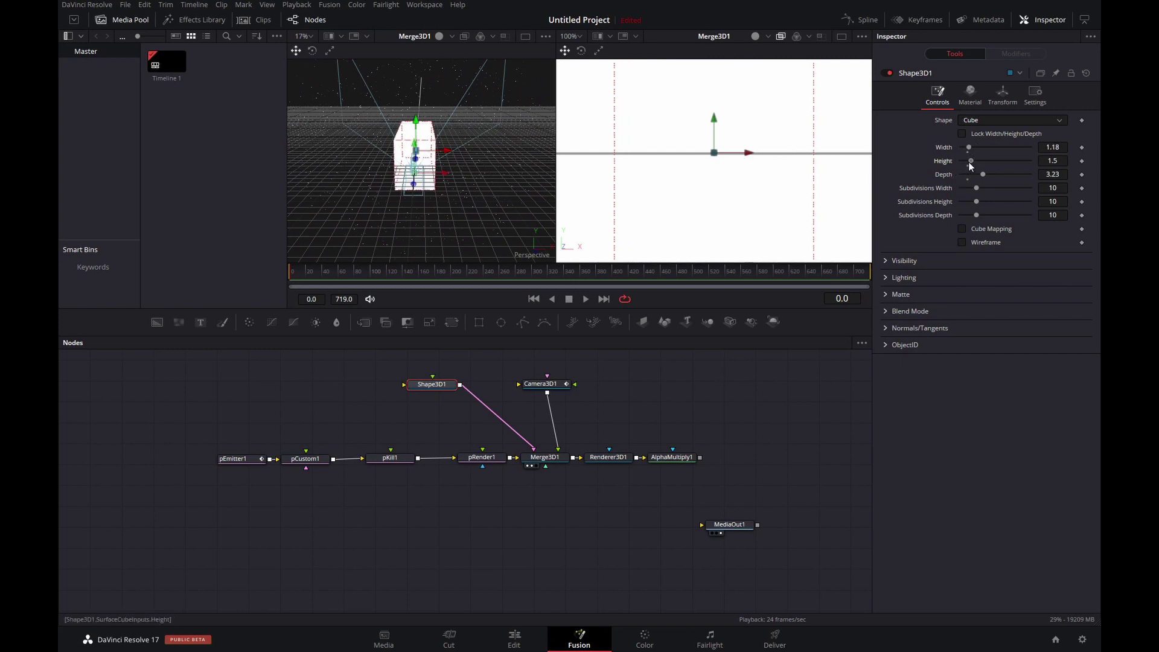
{"action": "left_click_drag", "start_coordinate": [970, 166], "coordinate": [969, 168]}
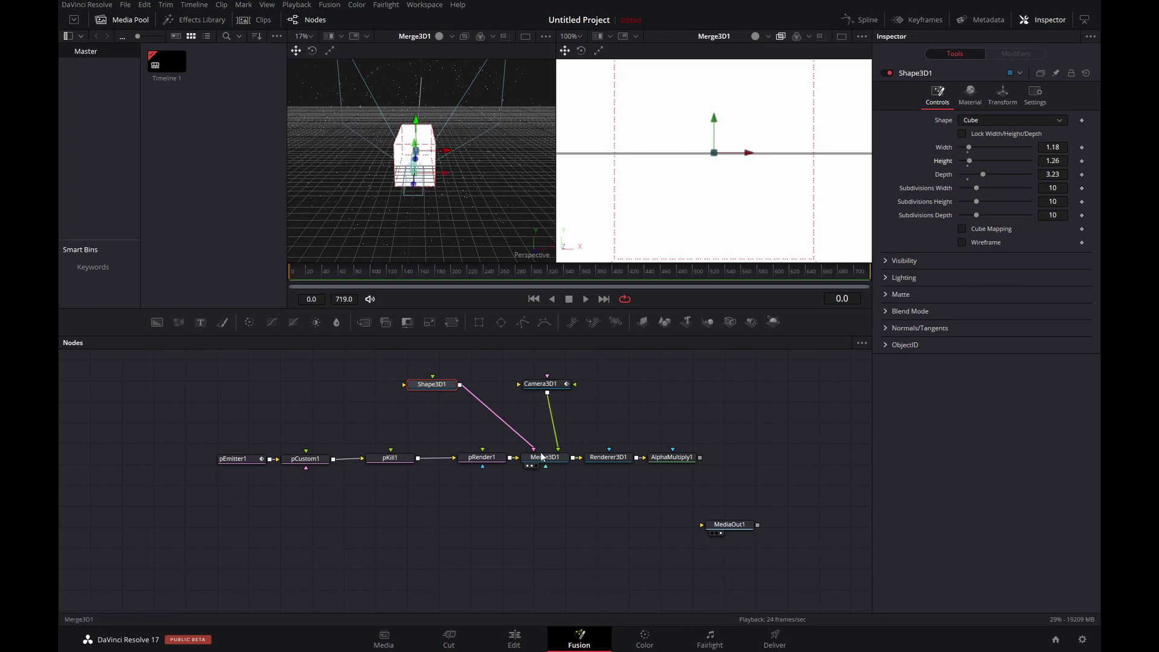
Connect Shape3D1 to pKill1 instead of Merge3D1, then bypass pKill1 to compare
{"action": "left_click_drag", "start_coordinate": [460, 385], "coordinate": [391, 454]}
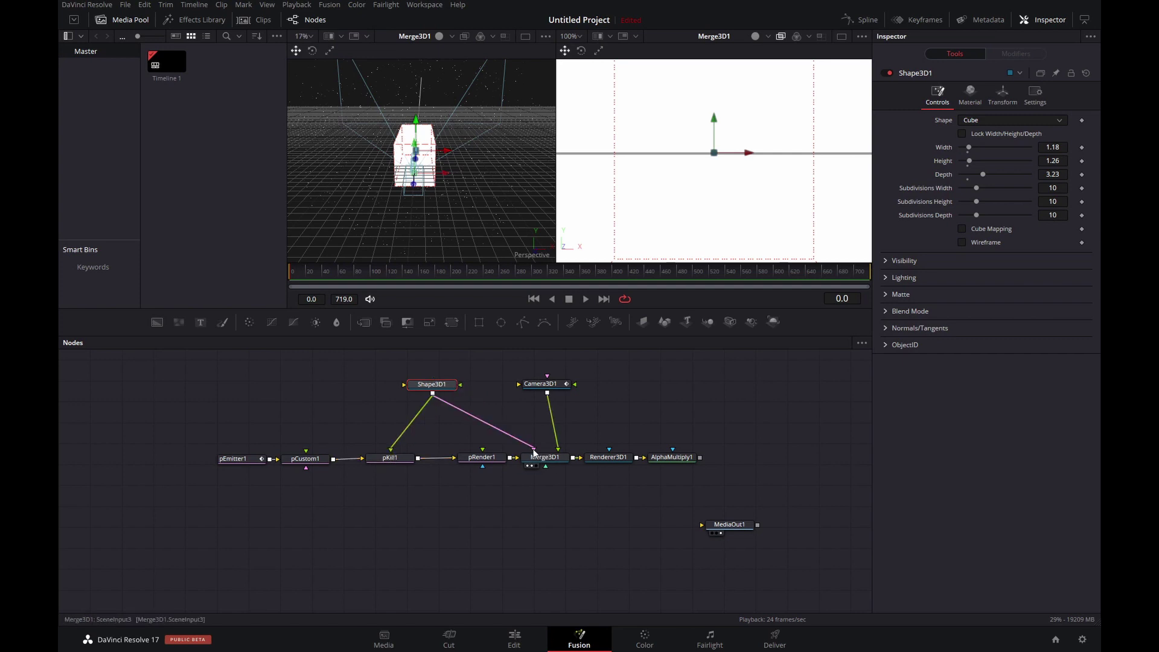
{"action": "left_click_drag", "start_coordinate": [535, 451], "coordinate": [525, 431]}
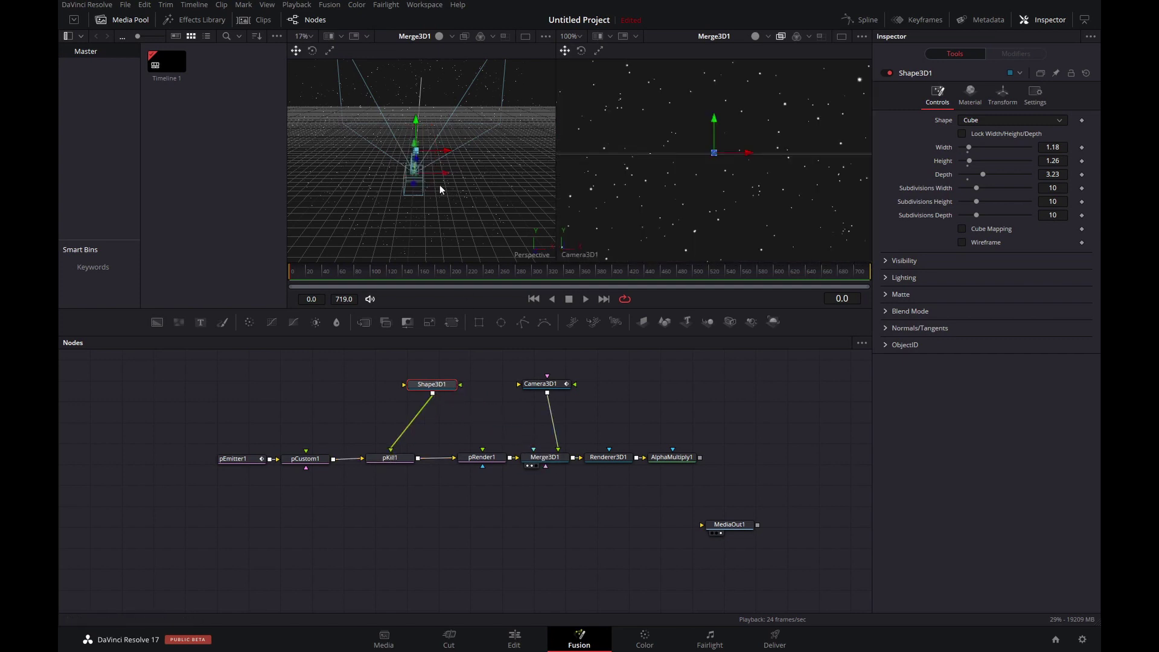
{"action": "scroll", "coordinate": [432, 180], "scroll_direction": "up", "scroll_amount": 3}
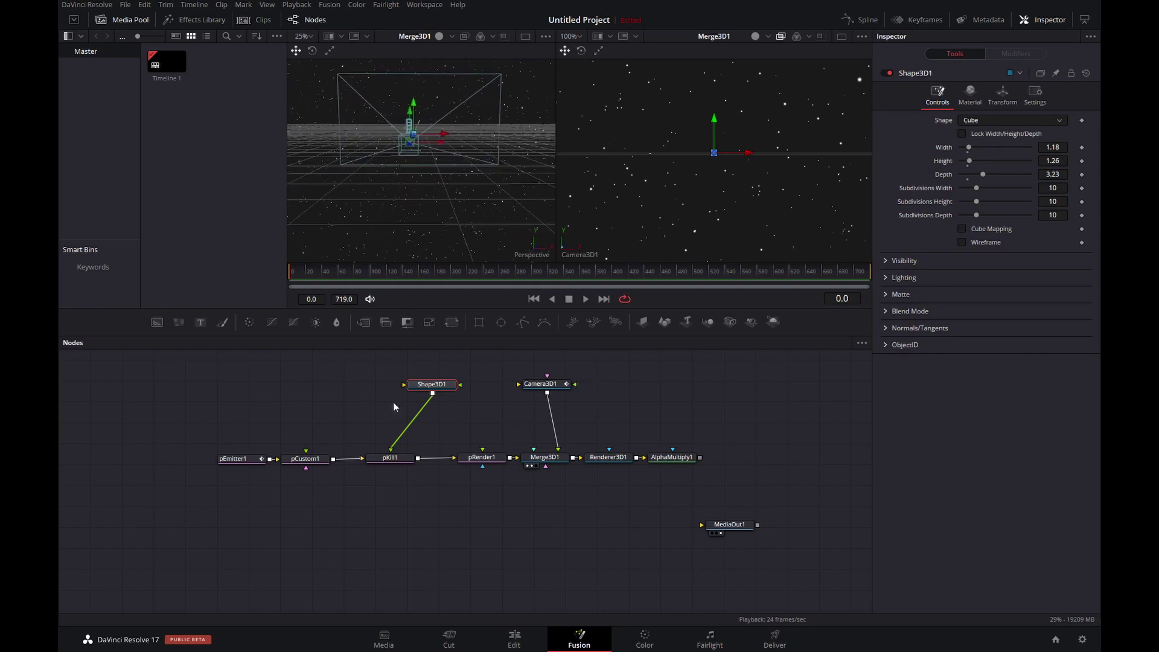
{"action": "left_click", "coordinate": [389, 458]}
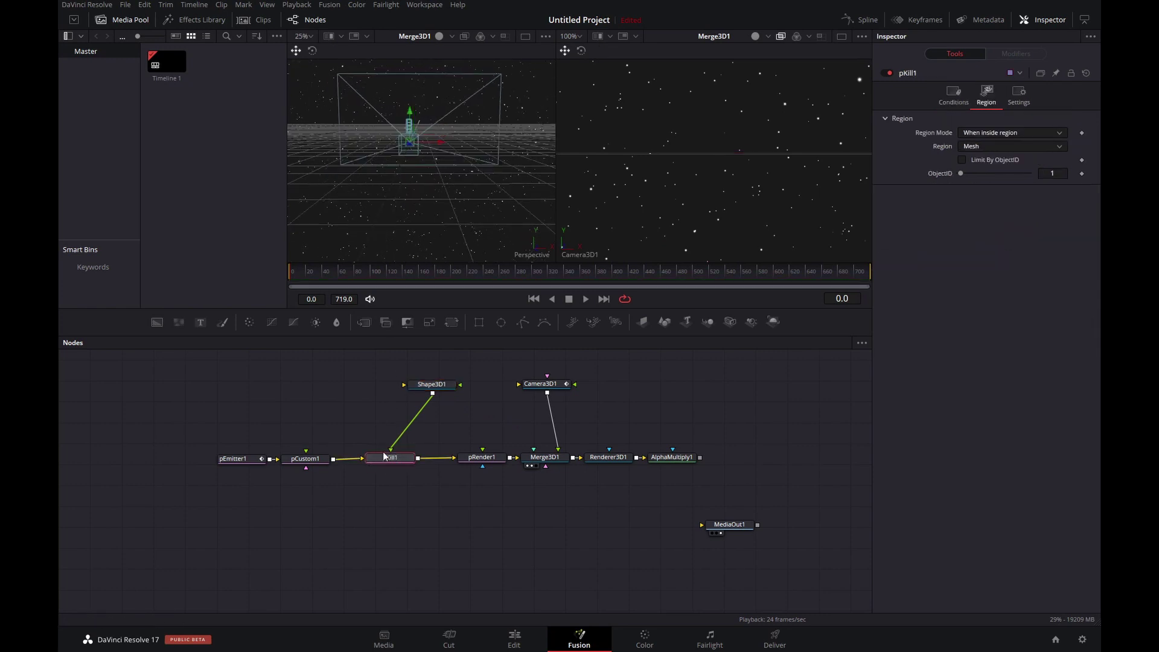
{"action": "key", "text": "ctrl+p"}
{"action": "key", "text": "ctrl+p"}
Orbit the scene, play it, and show AlphaMultiply1's output in the right viewer
{"action": "left_click_drag", "start_coordinate": [476, 214], "coordinate": [315, 141]}
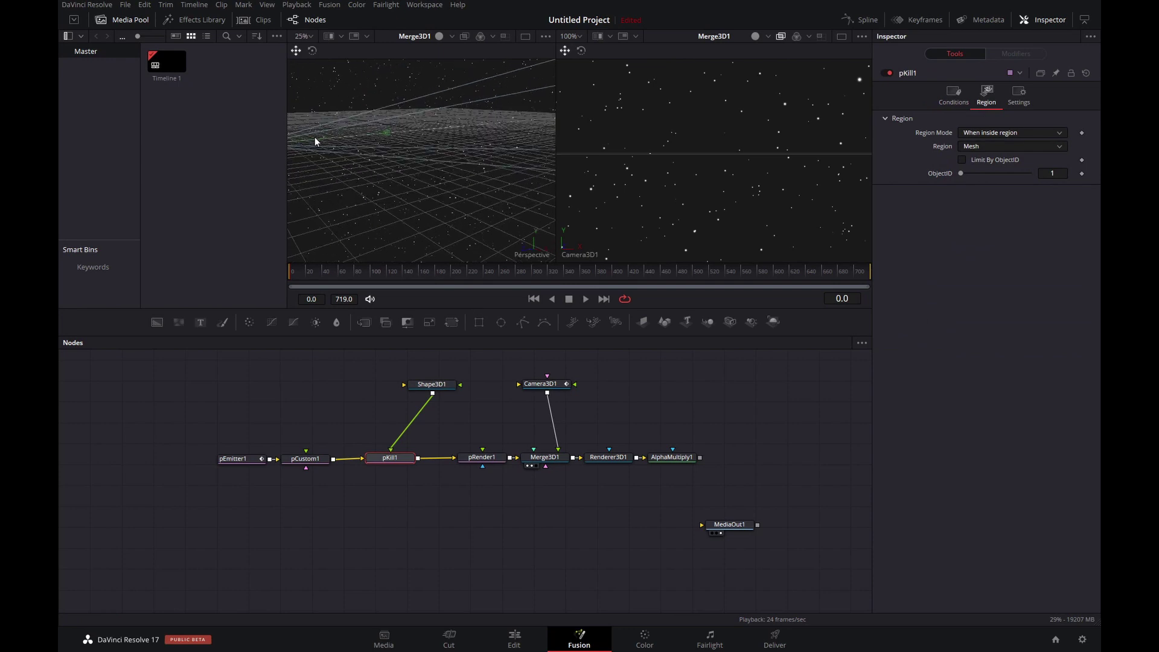
{"action": "left_click", "coordinate": [586, 299]}
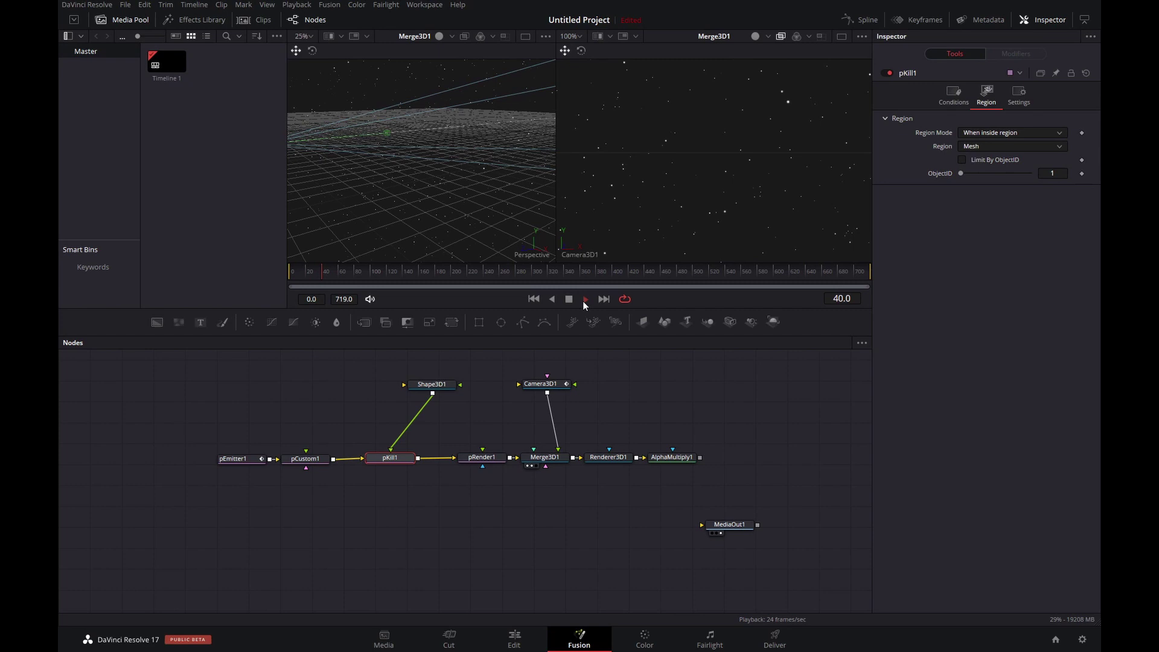
{"action": "left_click_drag", "start_coordinate": [683, 456], "coordinate": [762, 160]}
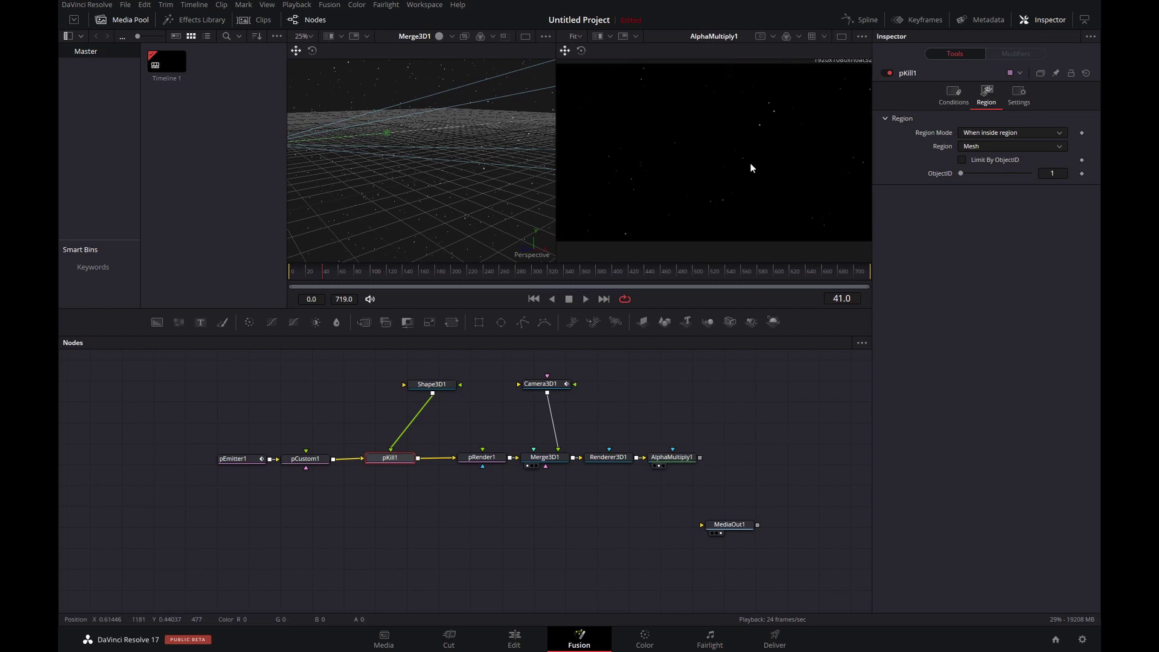
Add a Soft Glow node after AlphaMultiply1 and show it in the right viewer
{"action": "left_click", "coordinate": [676, 458]}
{"action": "key", "text": "shift+space"}
{"action": "type", "text": "soft"}
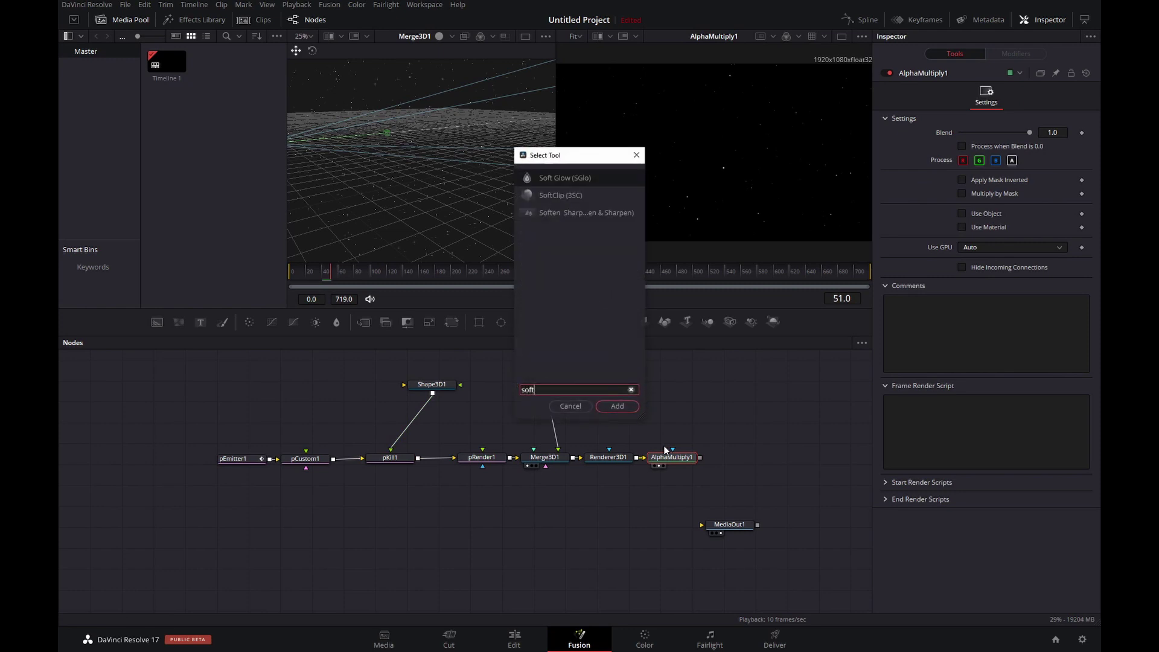
{"action": "key", "text": "Return"}
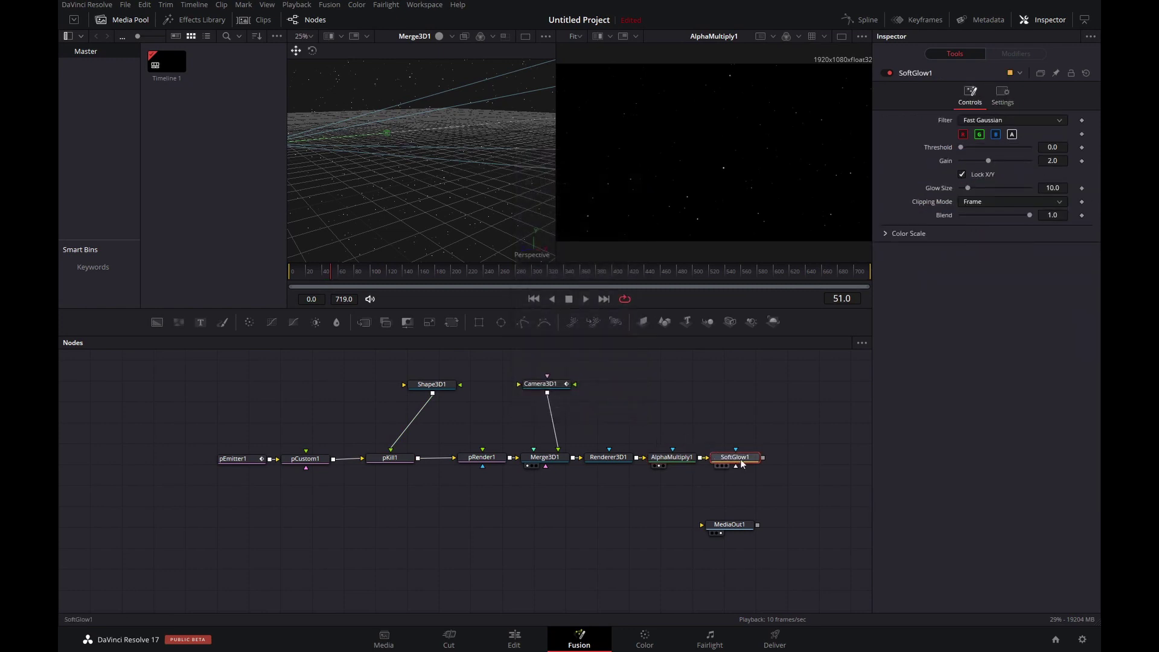
{"action": "key", "text": "2"}
Set SoftGlow1's Gain to 3.11 and Glow Size to 15, then stop playback
{"action": "left_click_drag", "start_coordinate": [990, 161], "coordinate": [972, 187]}
{"action": "scroll", "coordinate": [727, 184], "scroll_direction": "up", "scroll_amount": 1}
{"action": "scroll", "coordinate": [727, 185], "scroll_direction": "up", "scroll_amount": 2}
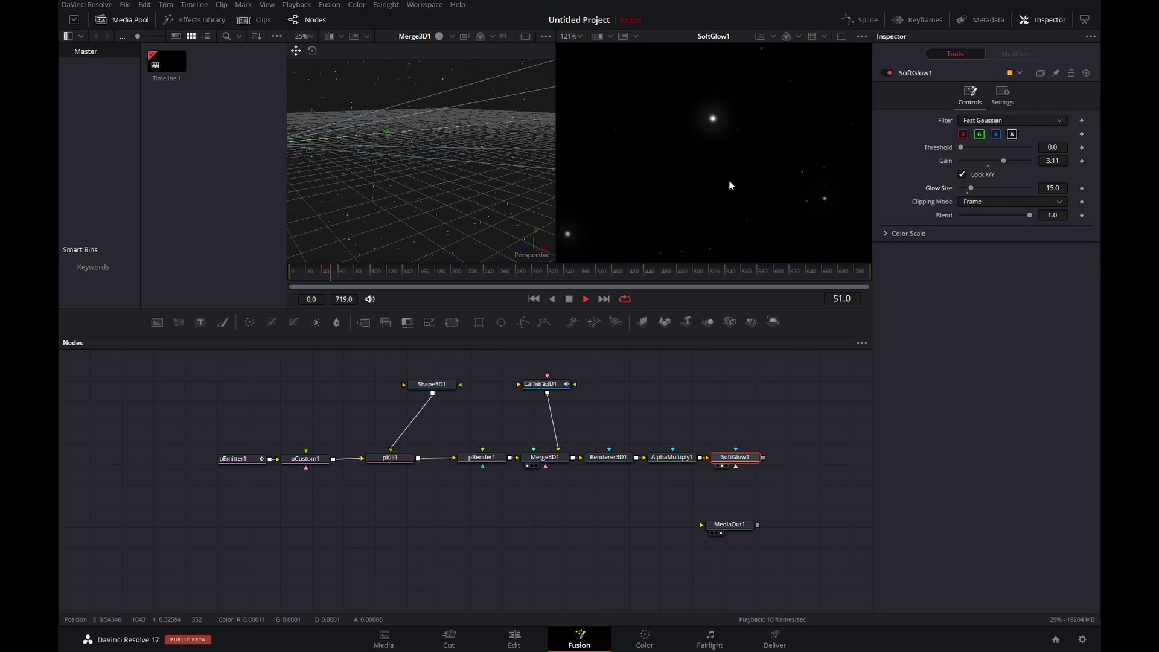
{"action": "scroll", "coordinate": [730, 185], "scroll_direction": "down", "scroll_amount": 3}
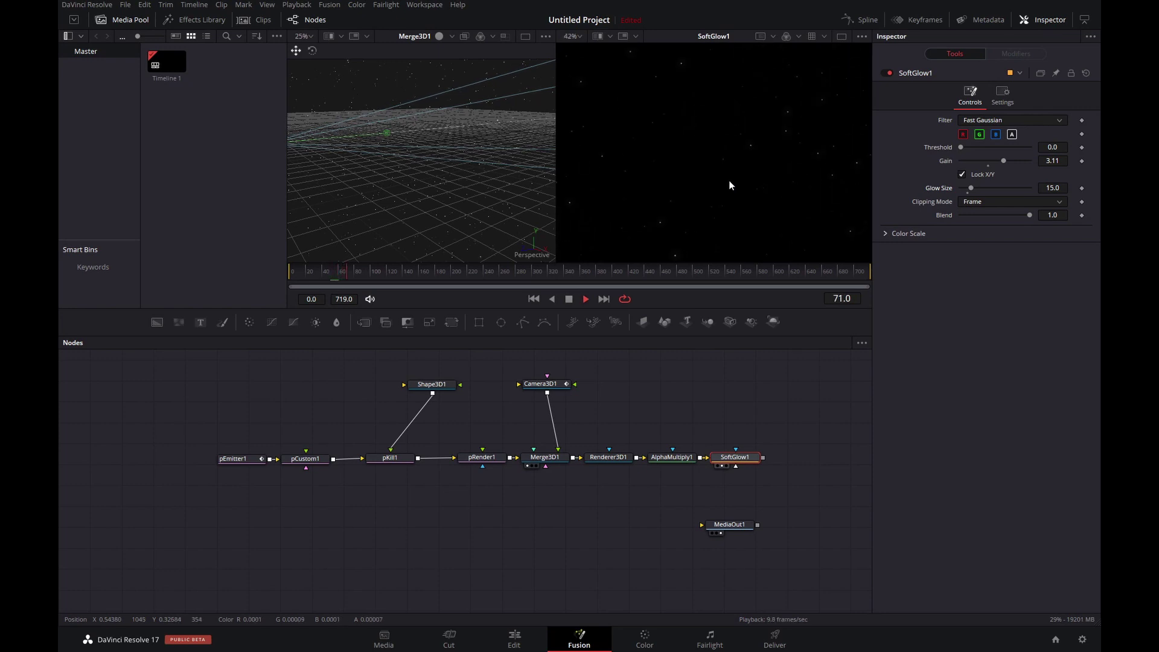
{"action": "scroll", "coordinate": [729, 185], "scroll_direction": "down", "scroll_amount": 1}
{"action": "key", "text": "space"}
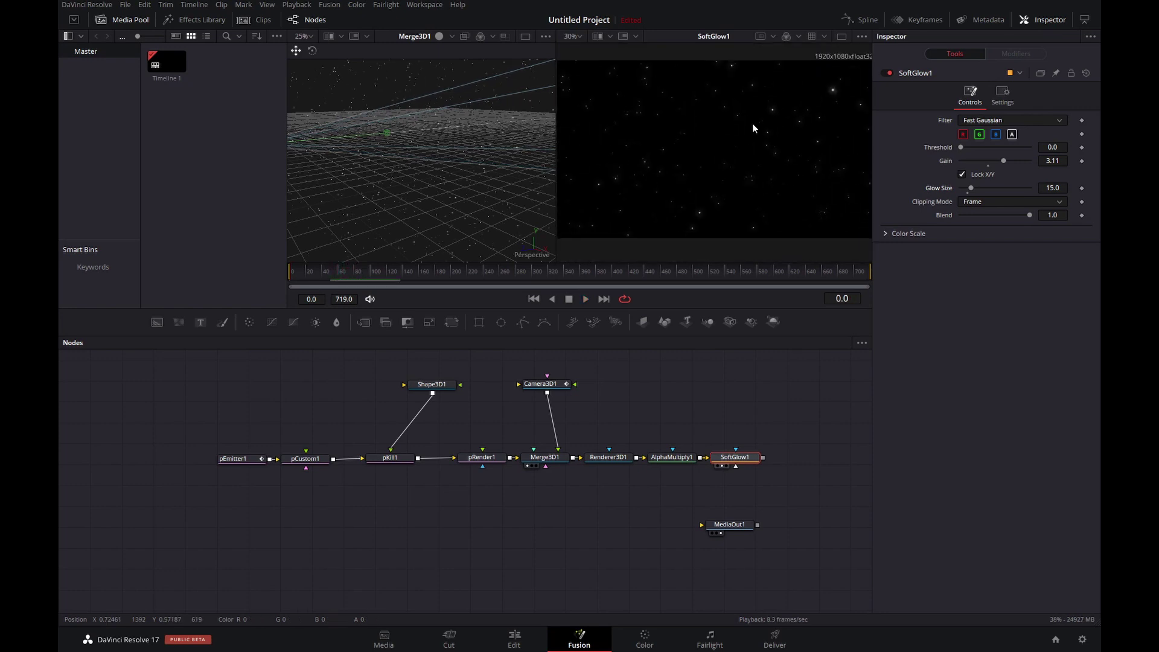
Set pEmitter1's particle Number to 4000
{"action": "left_click", "coordinate": [241, 459]}
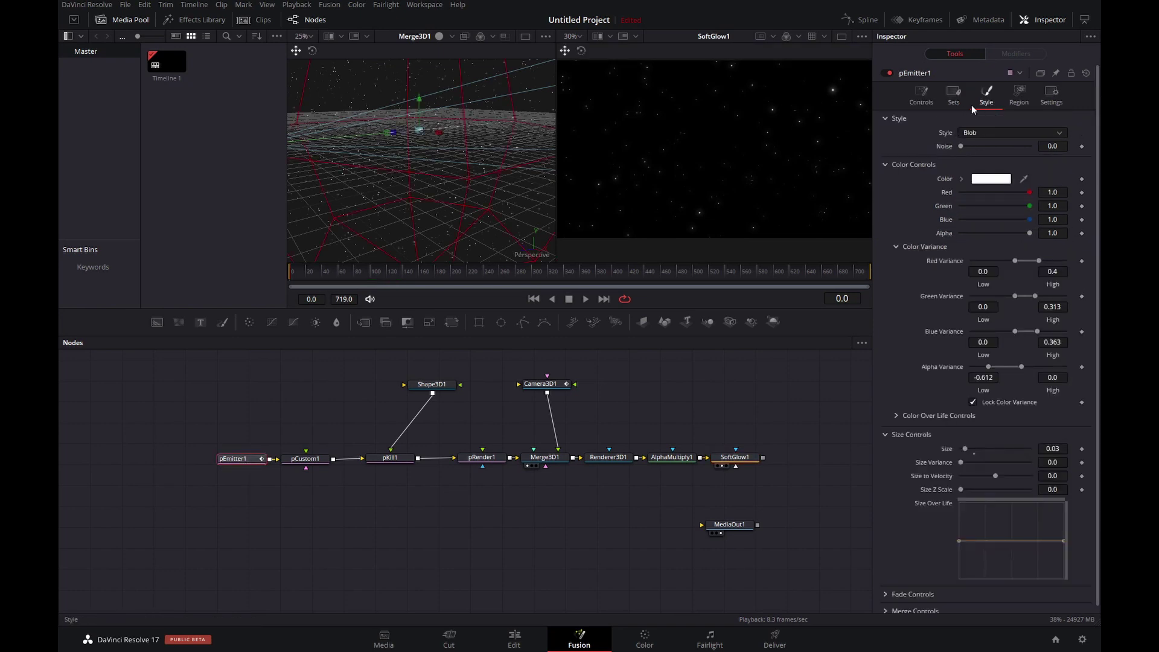
{"action": "left_click", "coordinate": [923, 97]}
{"action": "left_click", "coordinate": [1043, 166]}
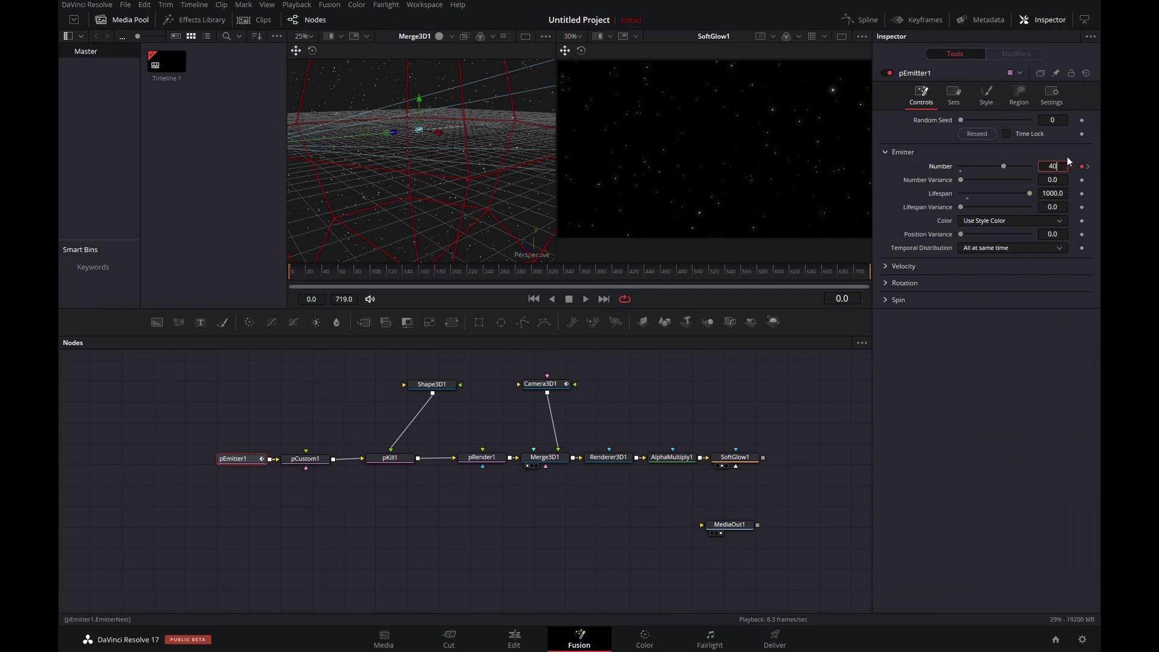
{"action": "type", "text": "4000"}
{"action": "key", "text": "Return"}
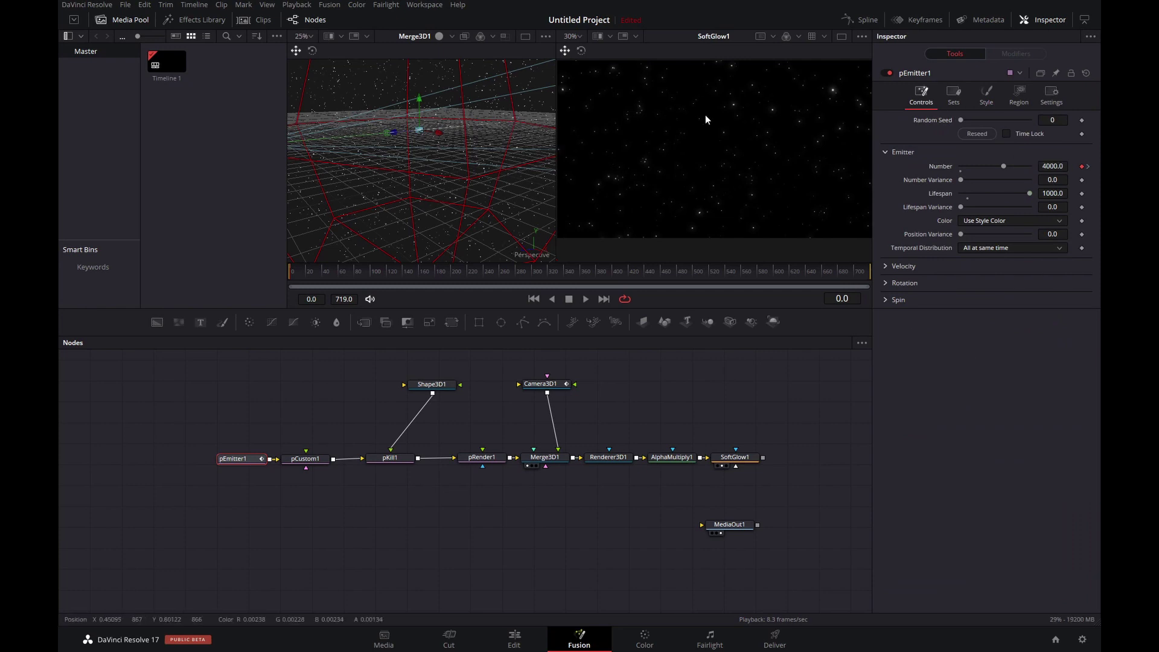
Preview the denser star field, then connect MediaOut1 after SoftGlow1
{"action": "key", "text": "space"}
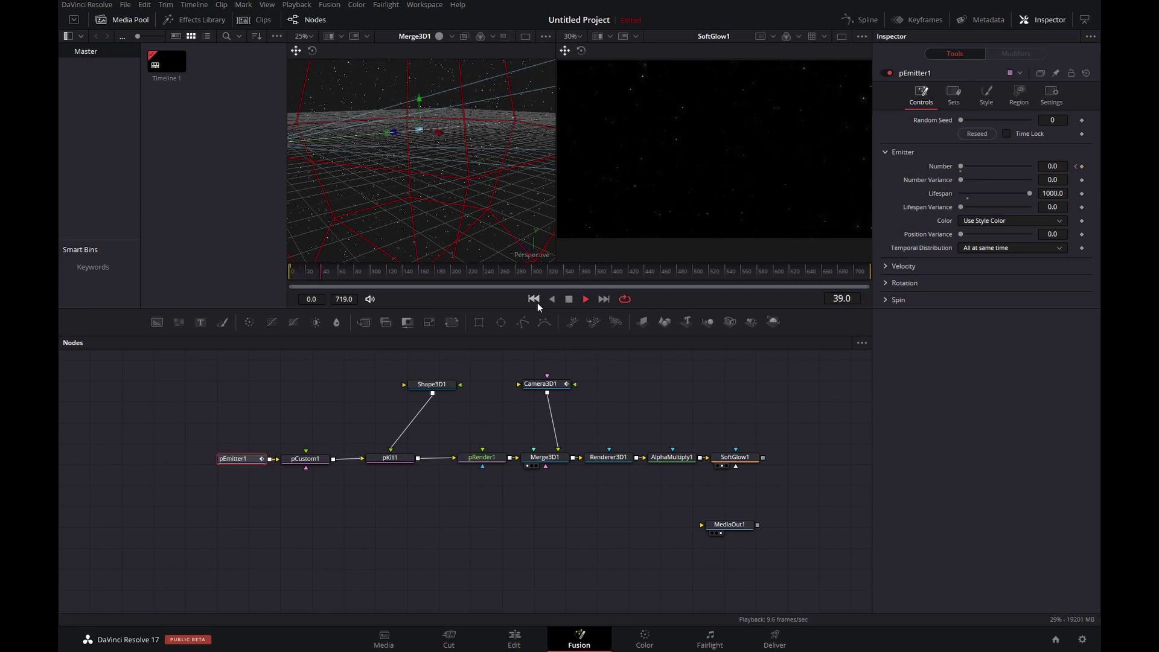
{"action": "key", "text": "space"}
{"action": "left_click_drag", "start_coordinate": [737, 525], "coordinate": [784, 457]}
On the Edit page, play the Fusion Composition clip and stop at 01:00:04:15
{"action": "left_click", "coordinate": [520, 644]}
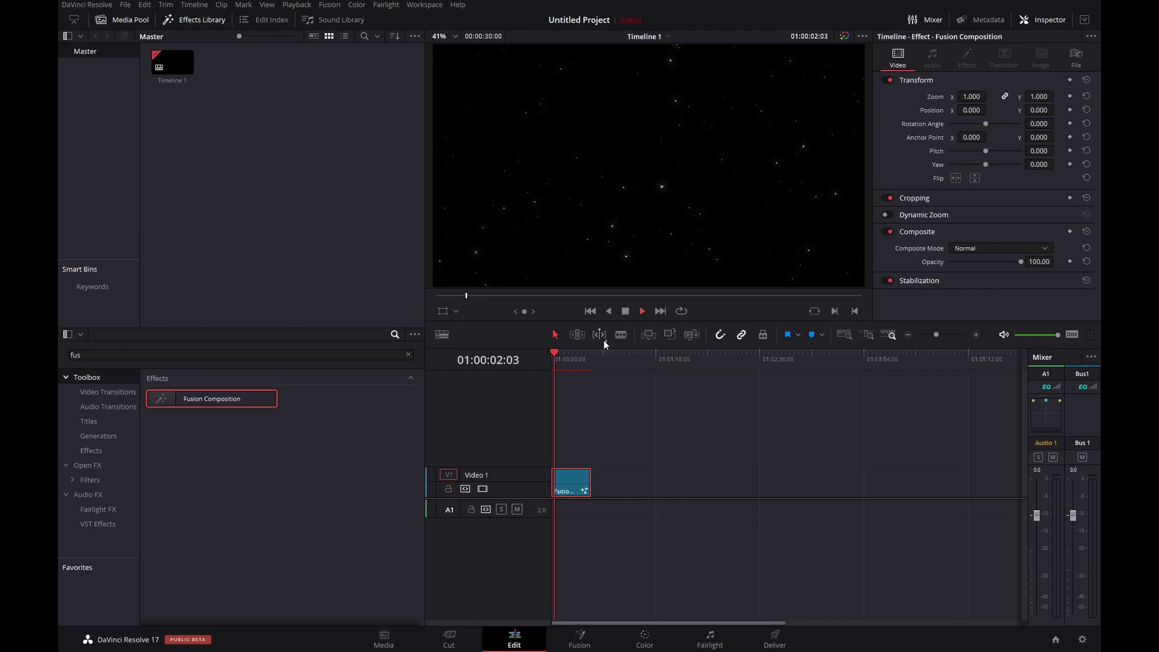
{"action": "key", "text": "space"}
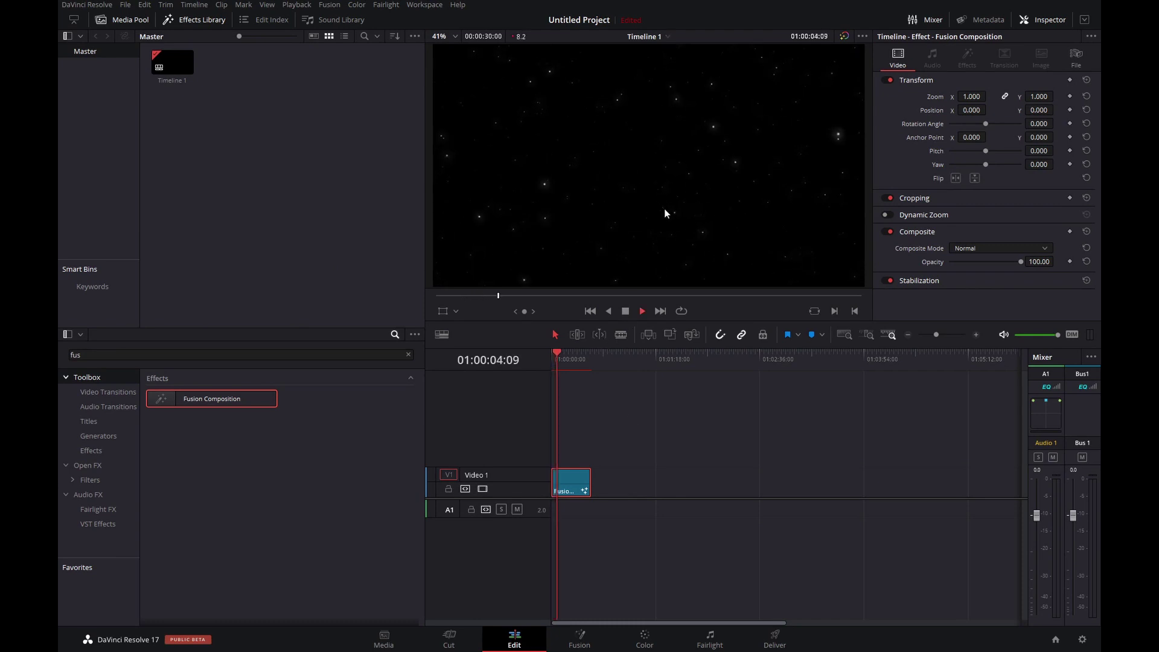
{"action": "key", "text": "space"}
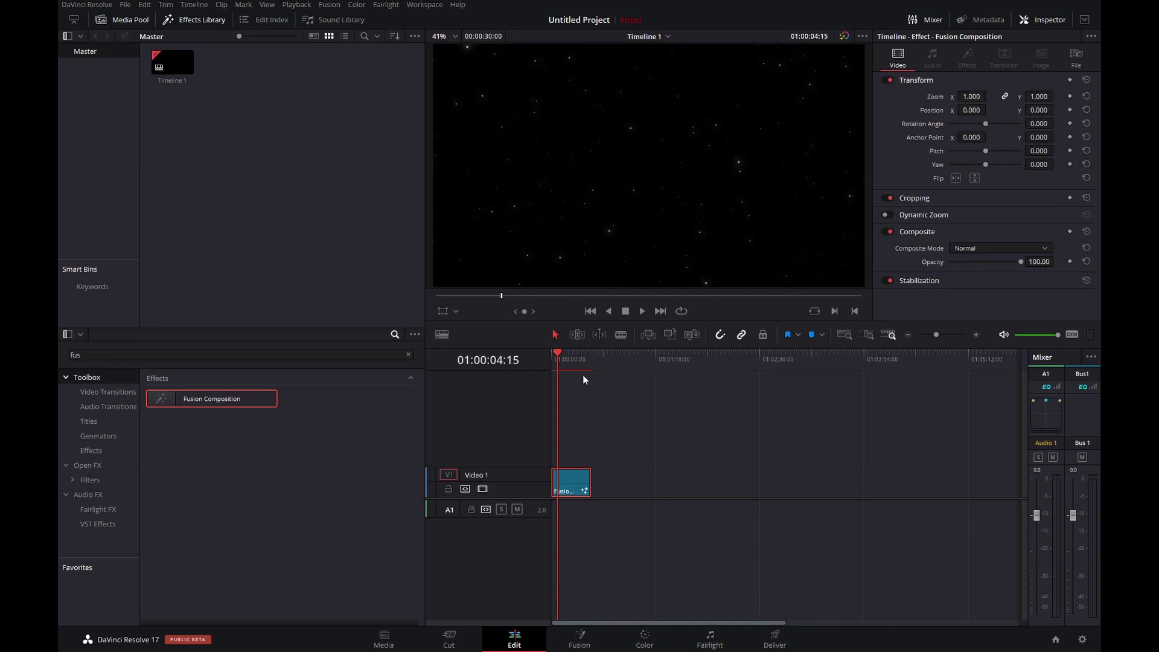